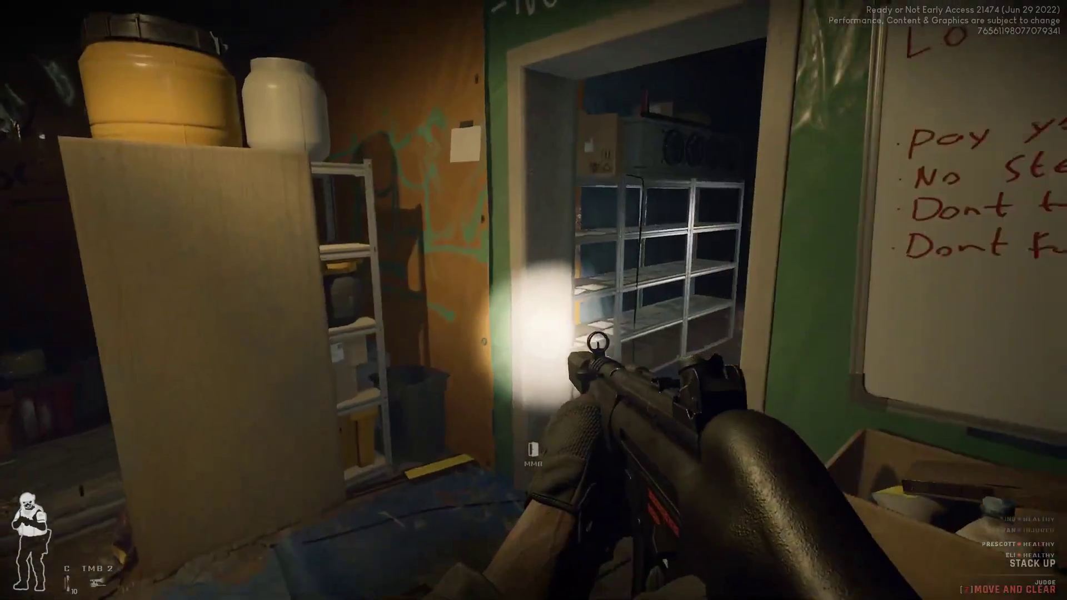
# Walk from the shelf room down the corridor into the pink child's room in Ready or Not
pyautogui.press('w')
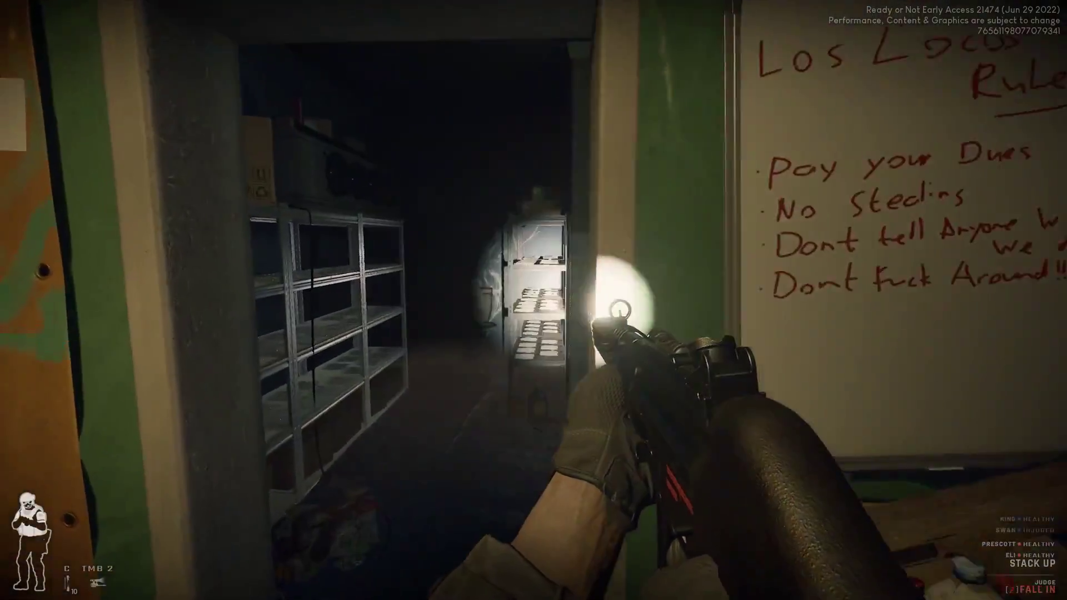
pyautogui.press('w')
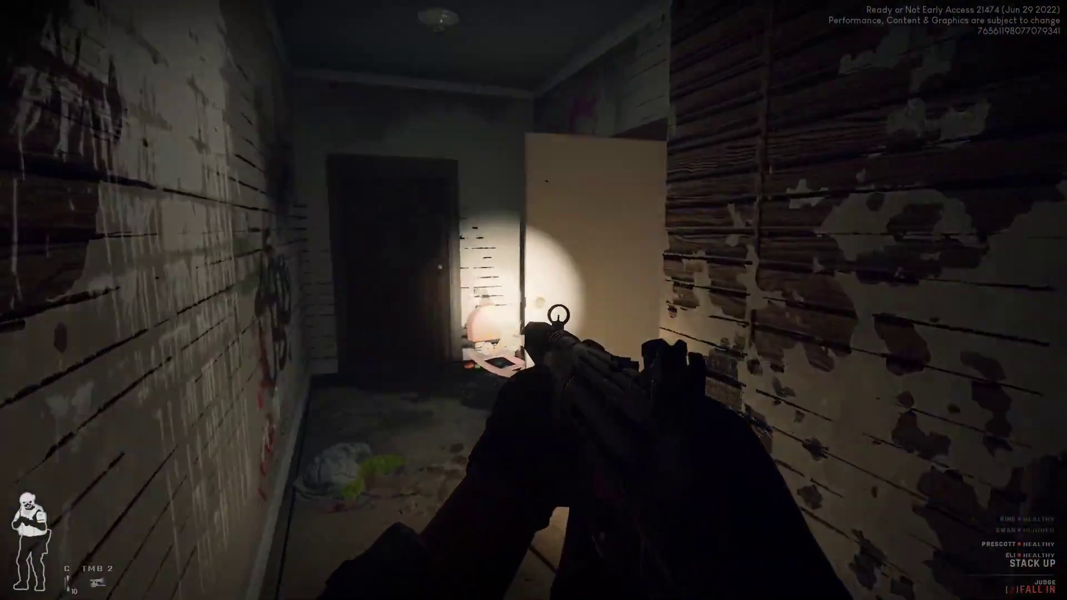
pyautogui.press('w')
pyautogui.press('w')
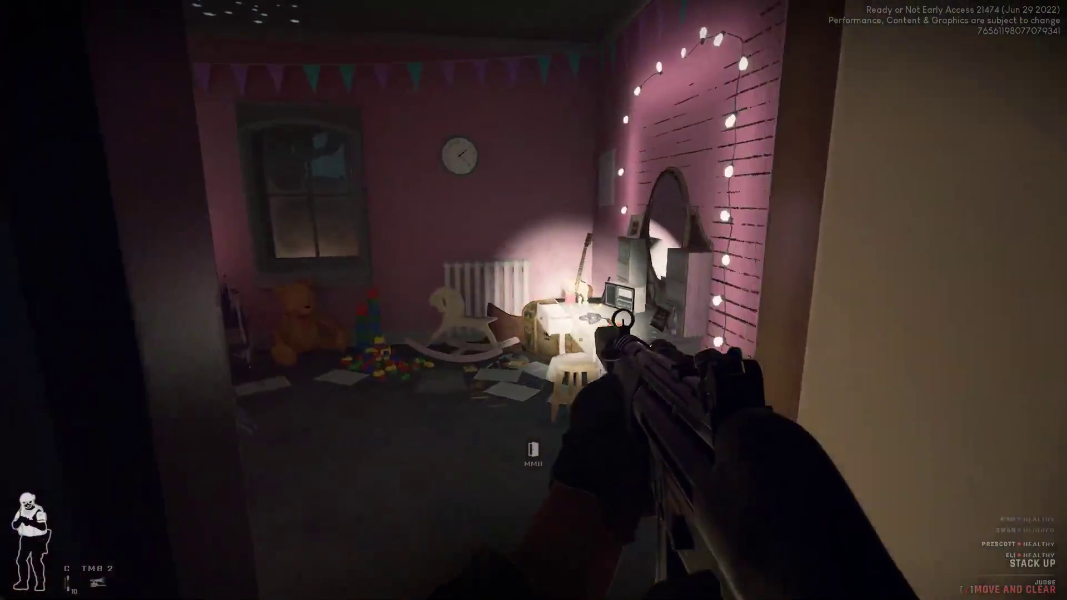
pyautogui.press('w')
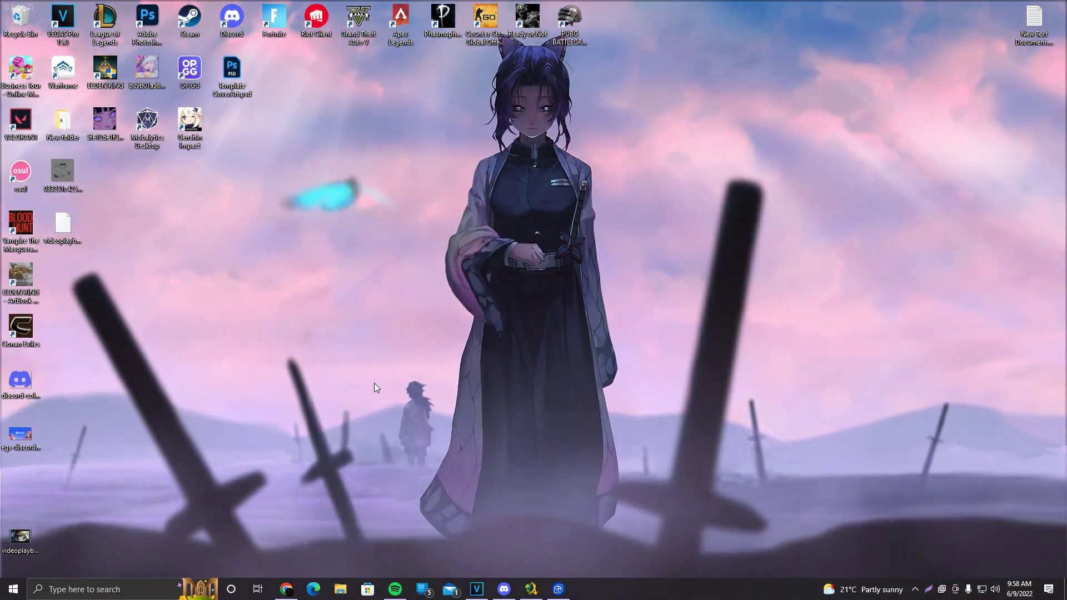
# Run Check for updates under Settings > Update & Security > Windows Update
pyautogui.click(3, 595)
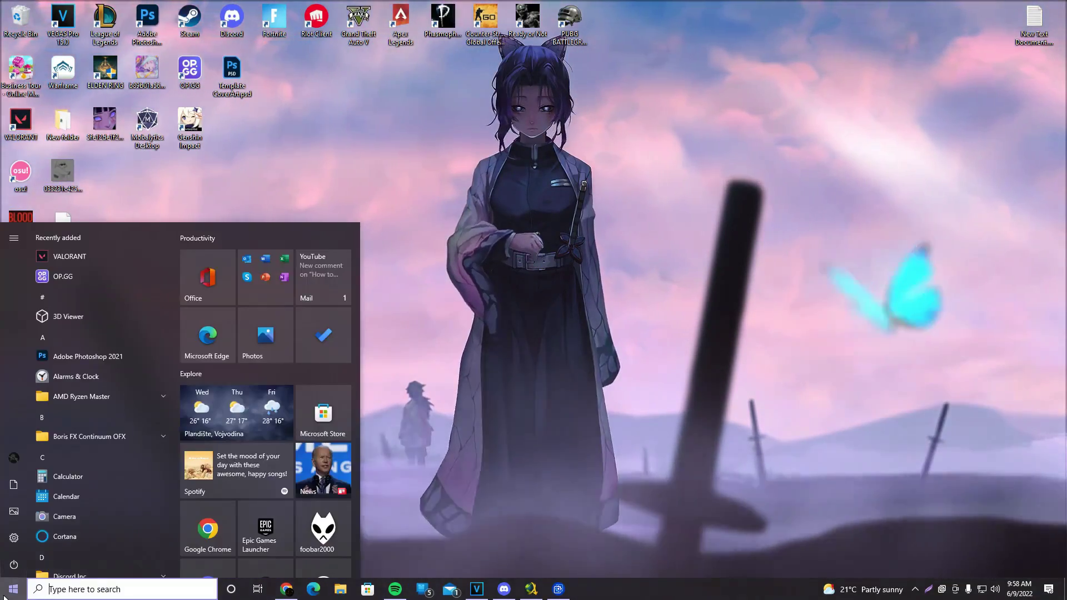
pyautogui.click(14, 538)
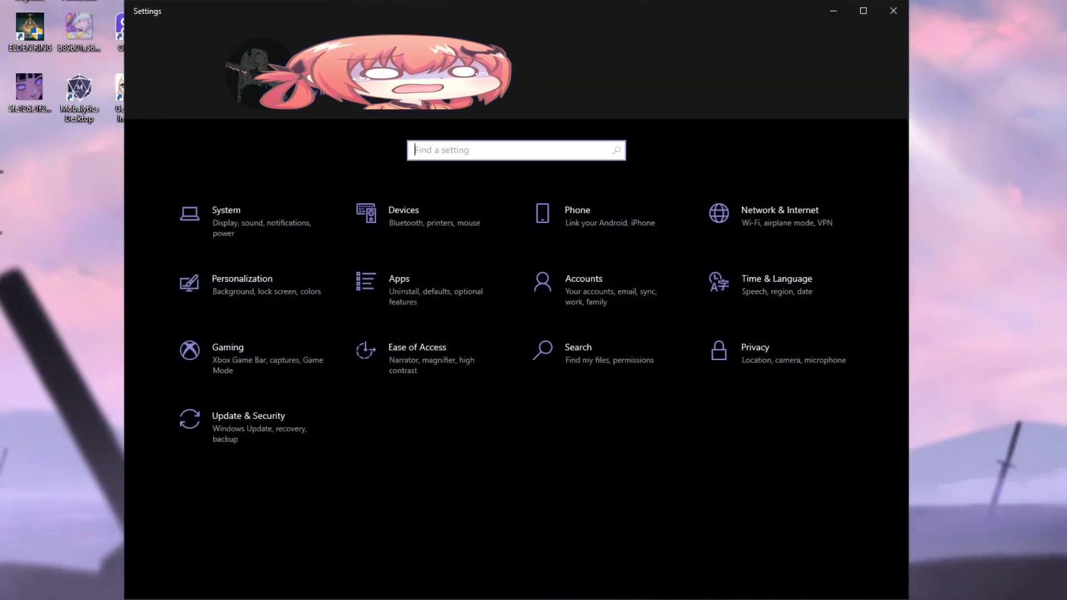
pyautogui.click(226, 429)
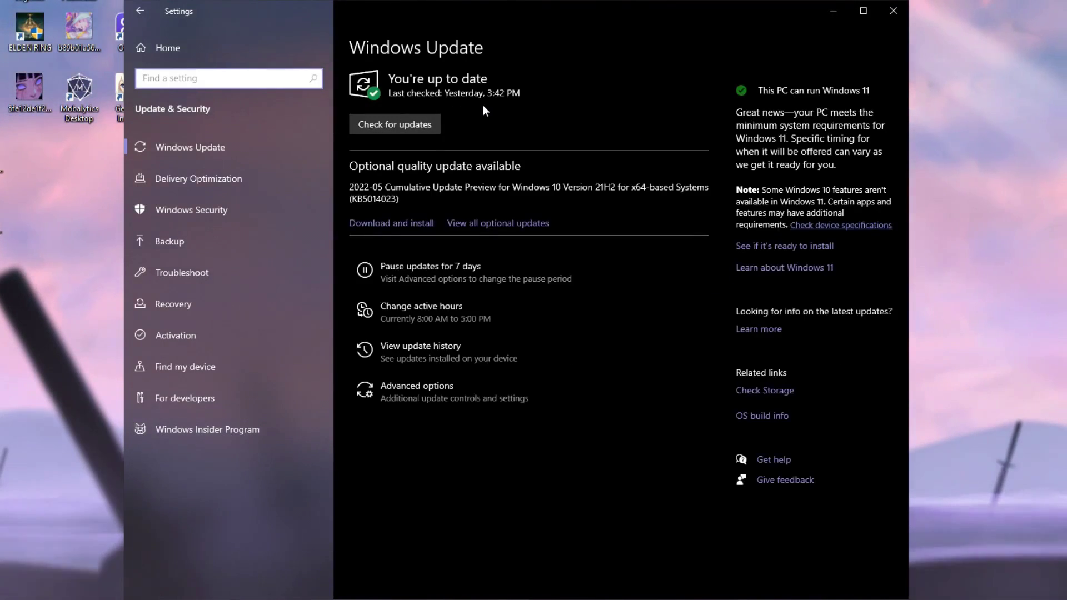
pyautogui.click(218, 148)
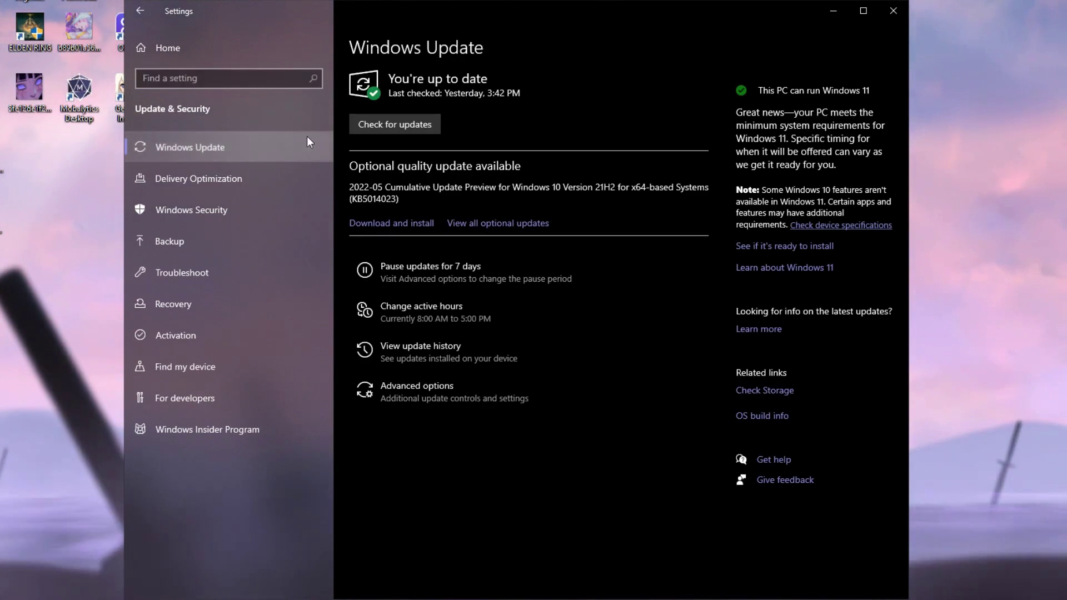
pyautogui.click(391, 124)
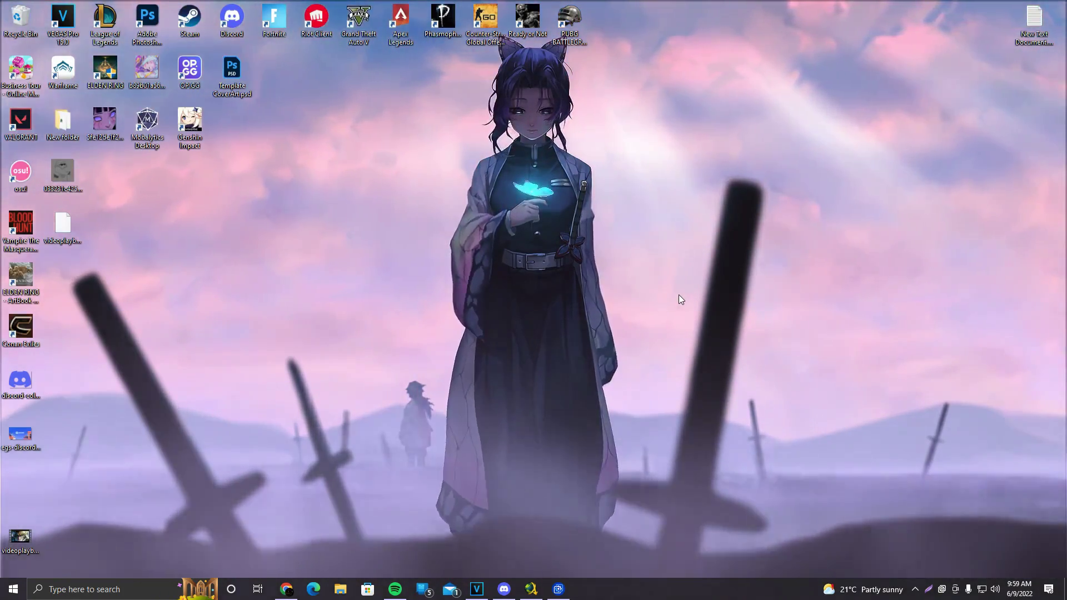
# Launch GeForce Experience from the NVIDIA tray icon's right-click menu in hidden icons
pyautogui.click(913, 589)
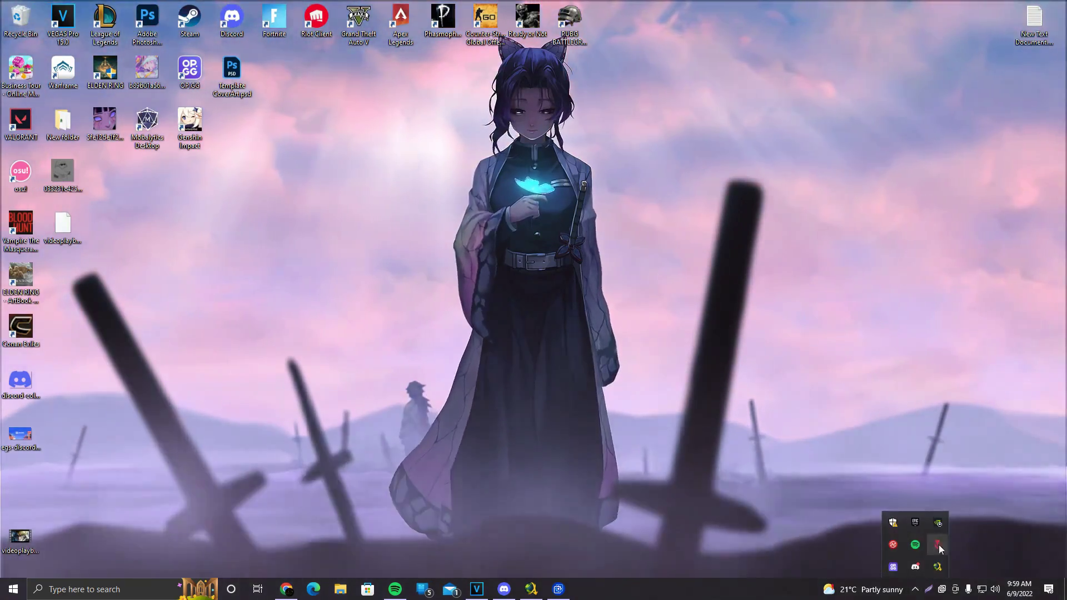
pyautogui.click(939, 522)
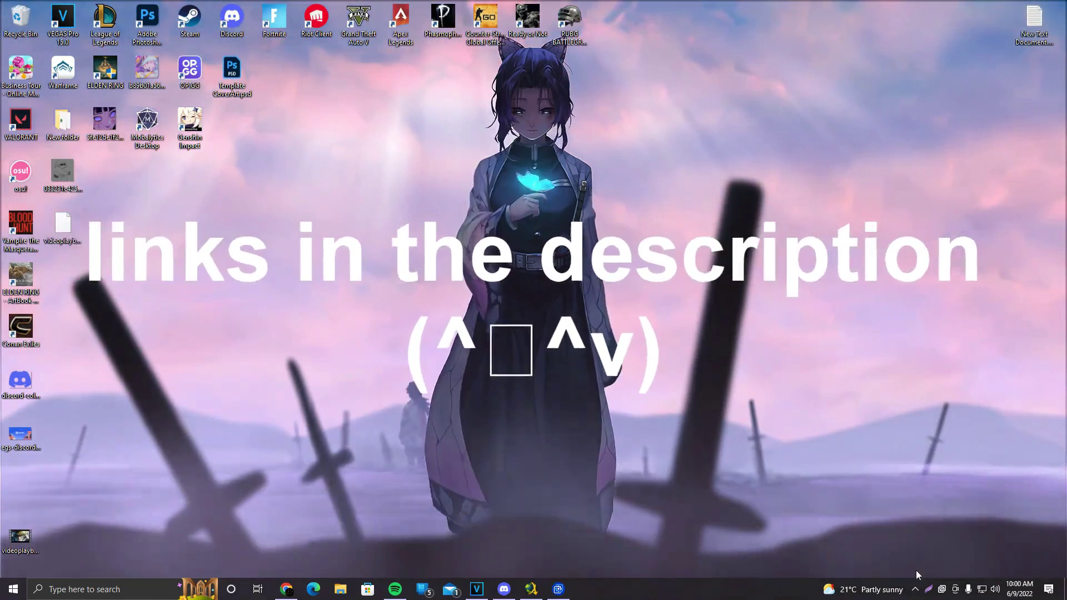
pyautogui.click(914, 589)
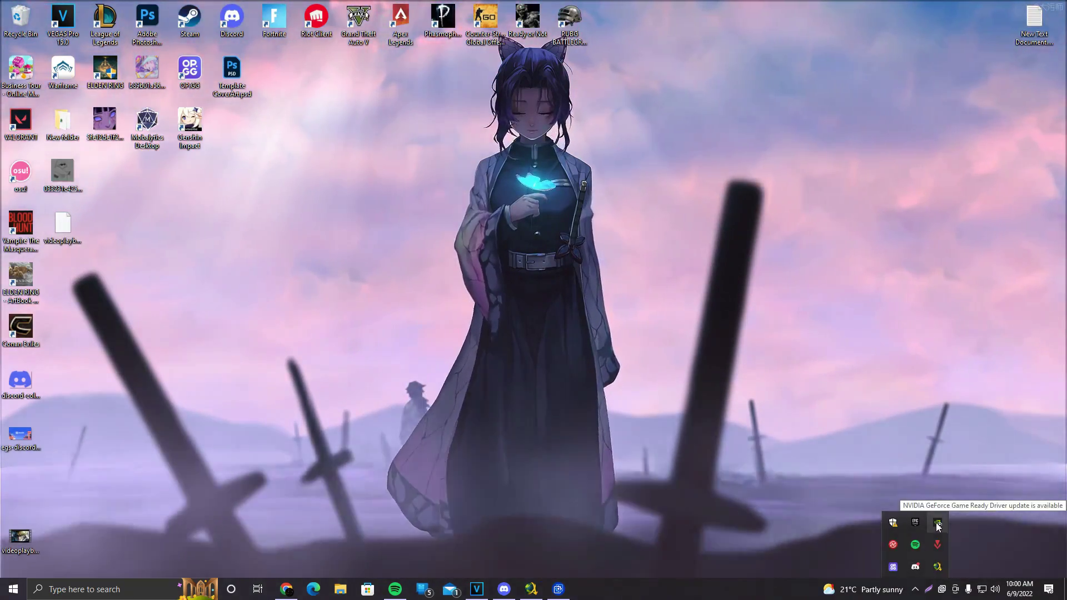
pyautogui.rightClick(937, 524)
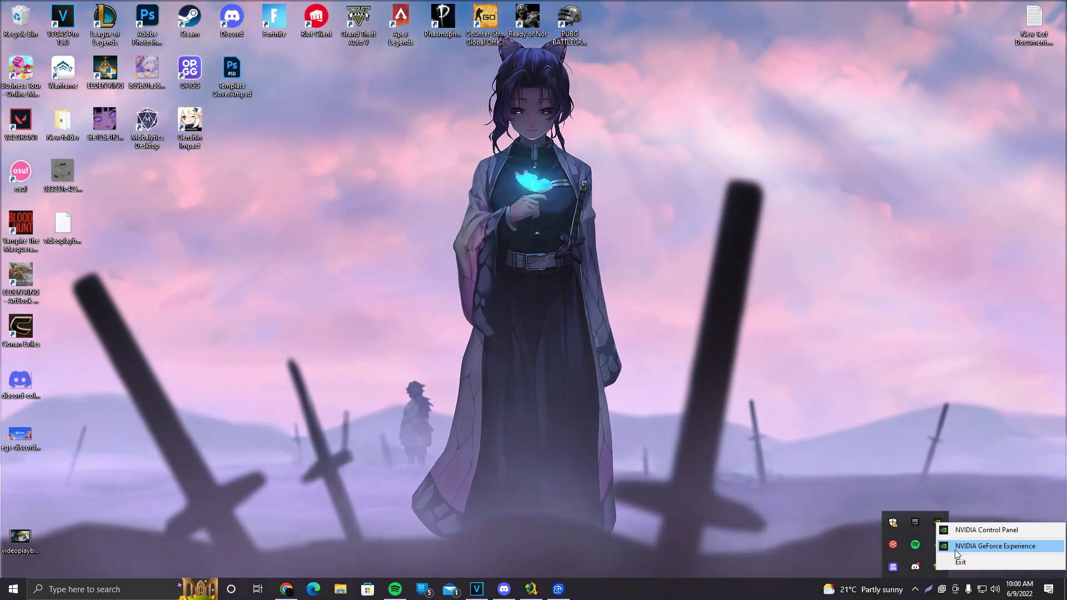
pyautogui.click(954, 549)
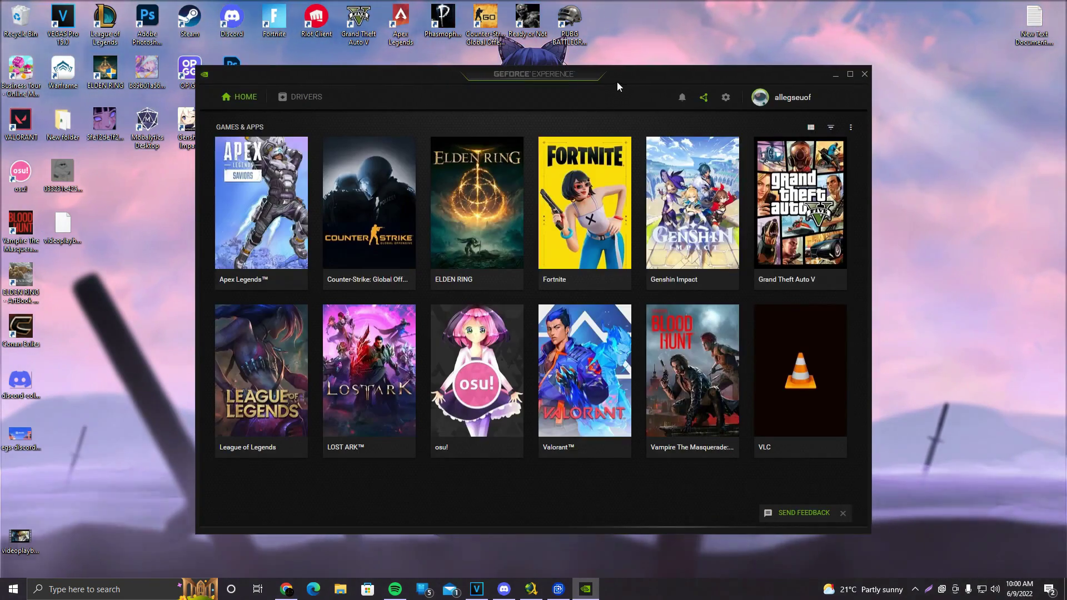
# Check for driver updates on the Drivers page, finding Game Ready Driver 512.95
pyautogui.click(290, 97)
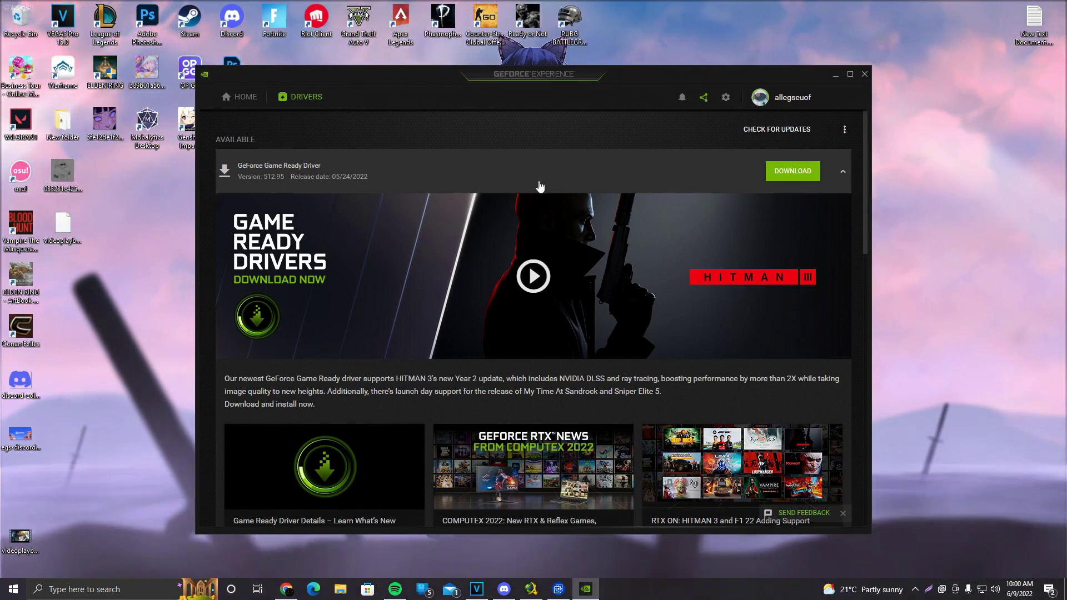
pyautogui.click(775, 139)
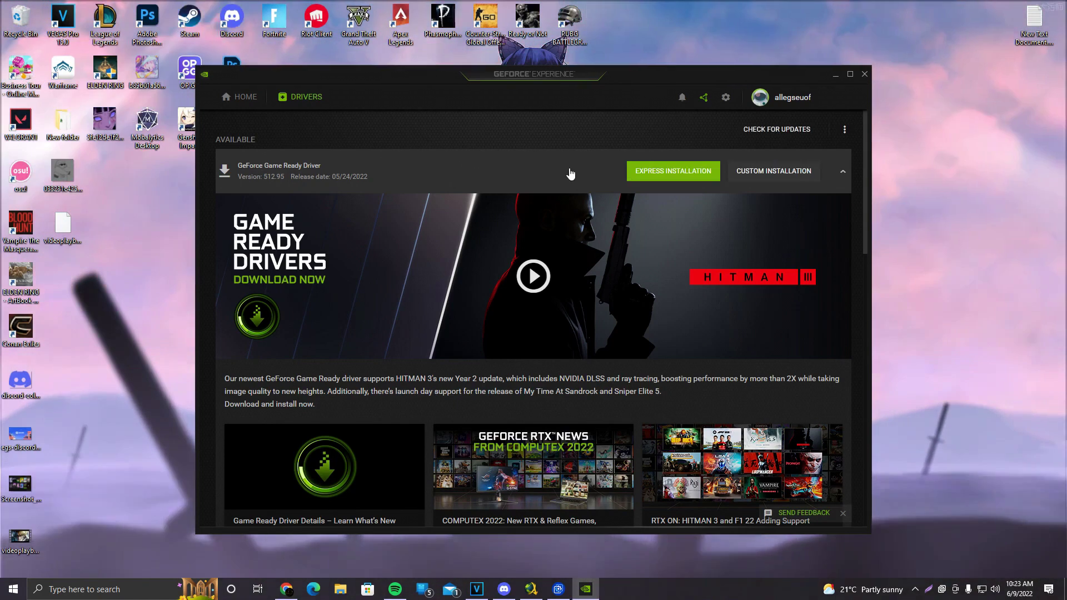
# Custom-install Game Ready Driver 512.95, confirm no newer driver exists, and close GeForce Experience
pyautogui.click(769, 172)
pyautogui.click(476, 370)
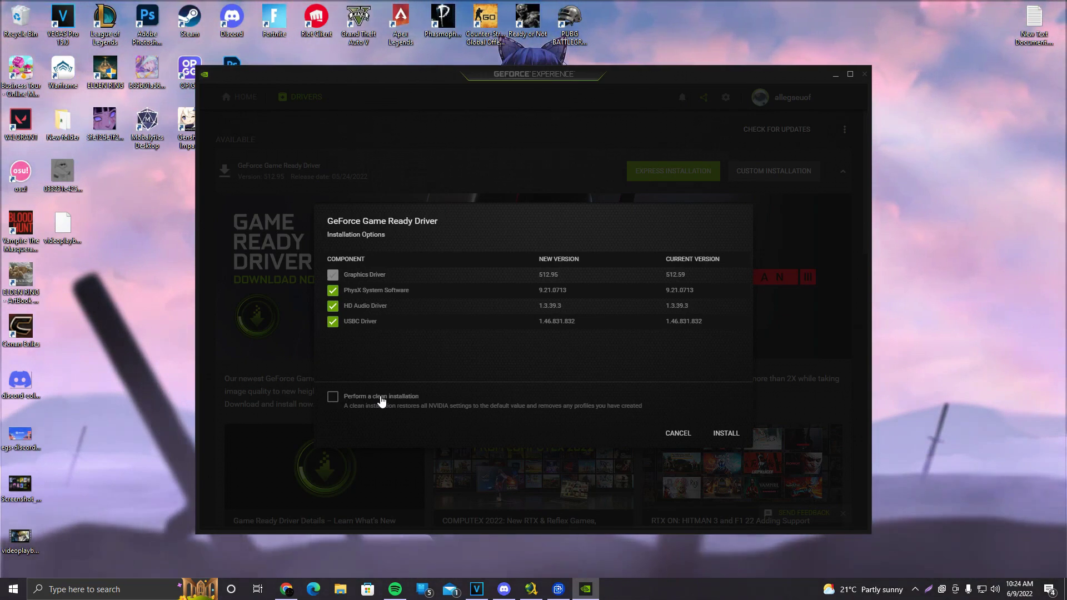
pyautogui.rightClick(921, 254)
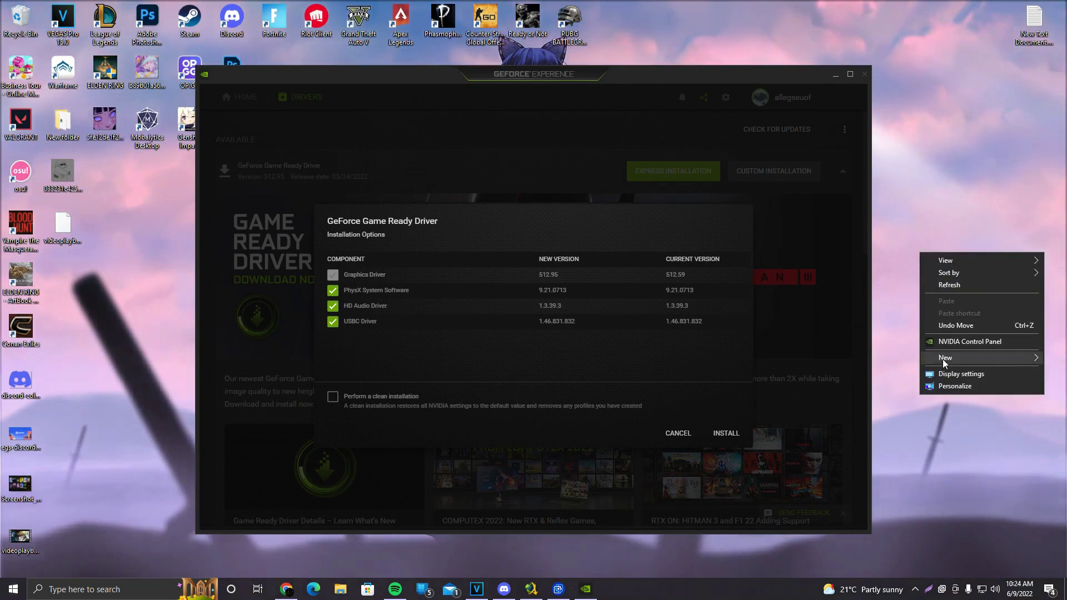
pyautogui.click(949, 344)
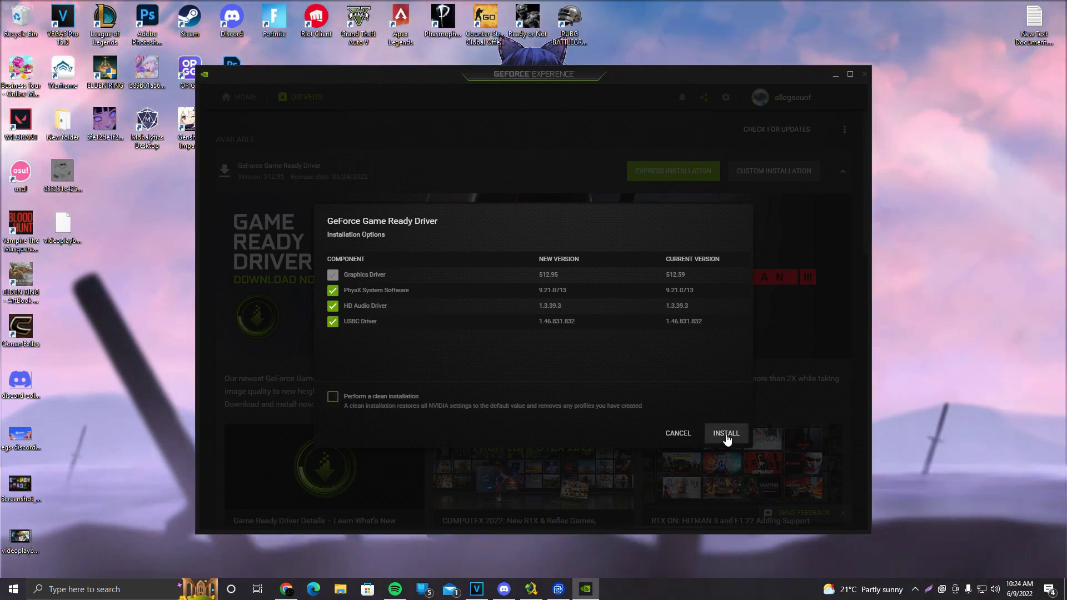
pyautogui.click(726, 434)
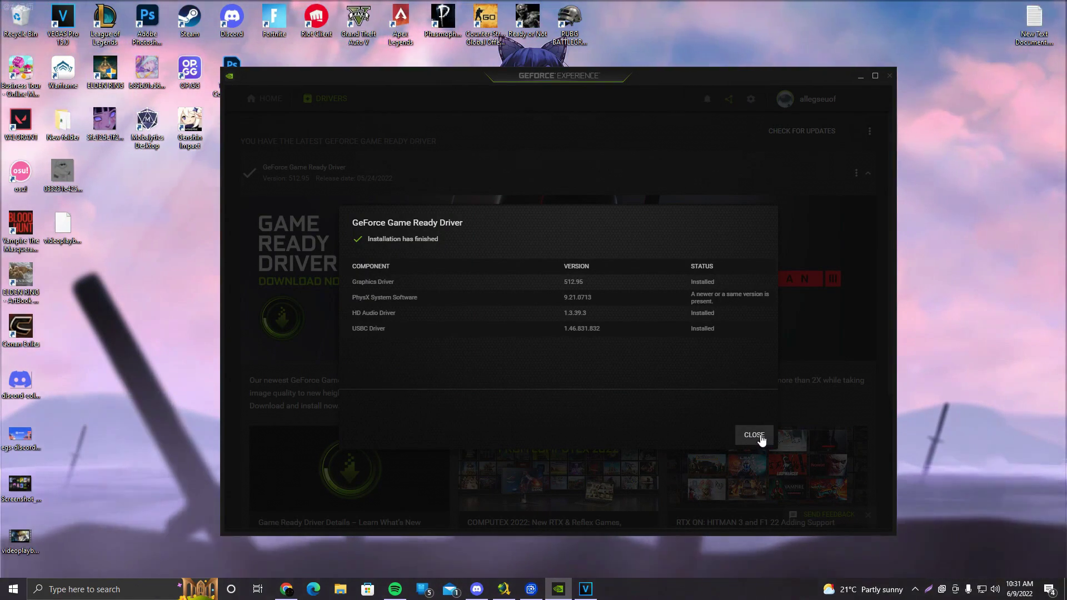
pyautogui.click(754, 435)
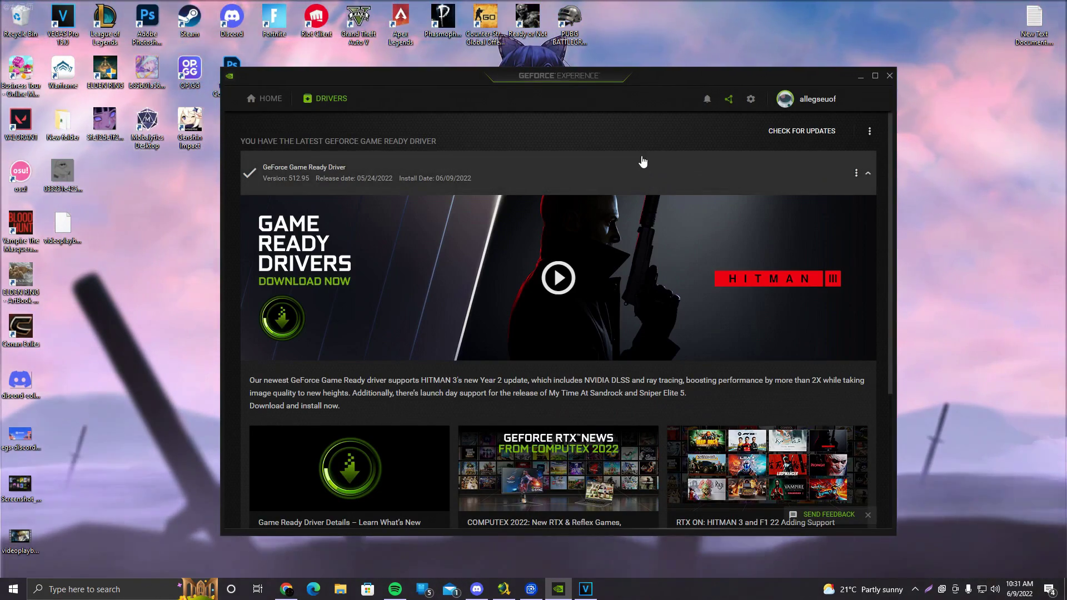
pyautogui.click(802, 131)
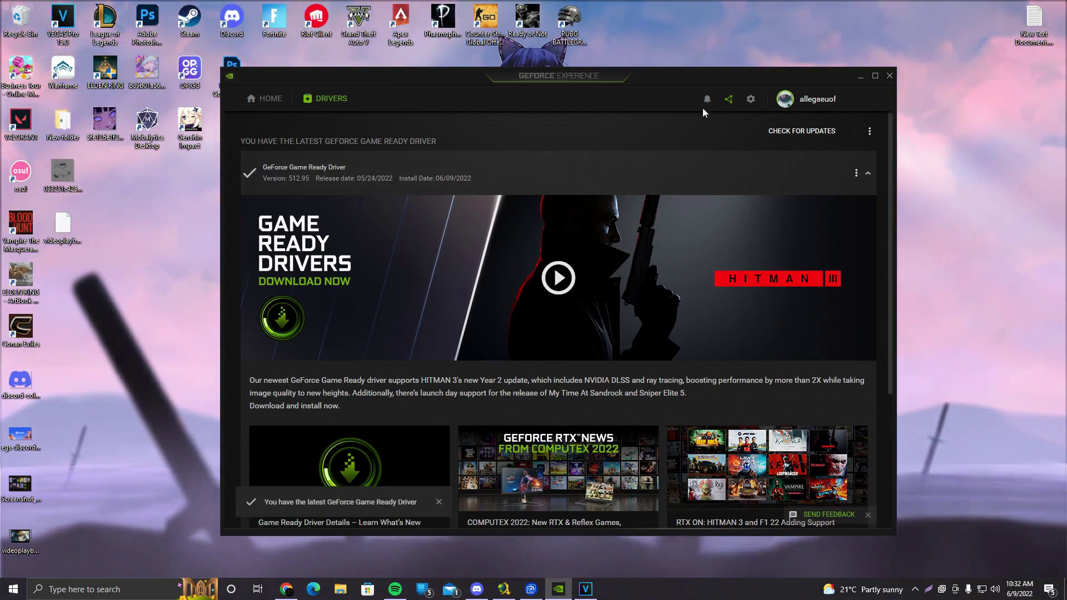
pyautogui.hotkey('alt', 'F4')
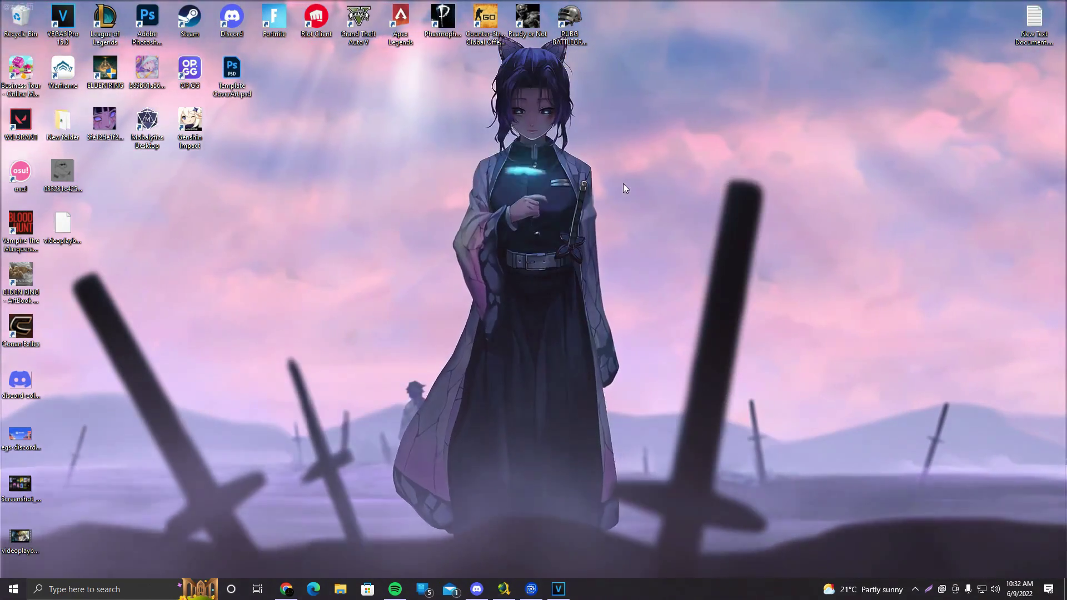
# Open NVIDIA Control Panel from the desktop menu and go to Manage 3D Settings via the image settings page
pyautogui.rightClick(620, 186)
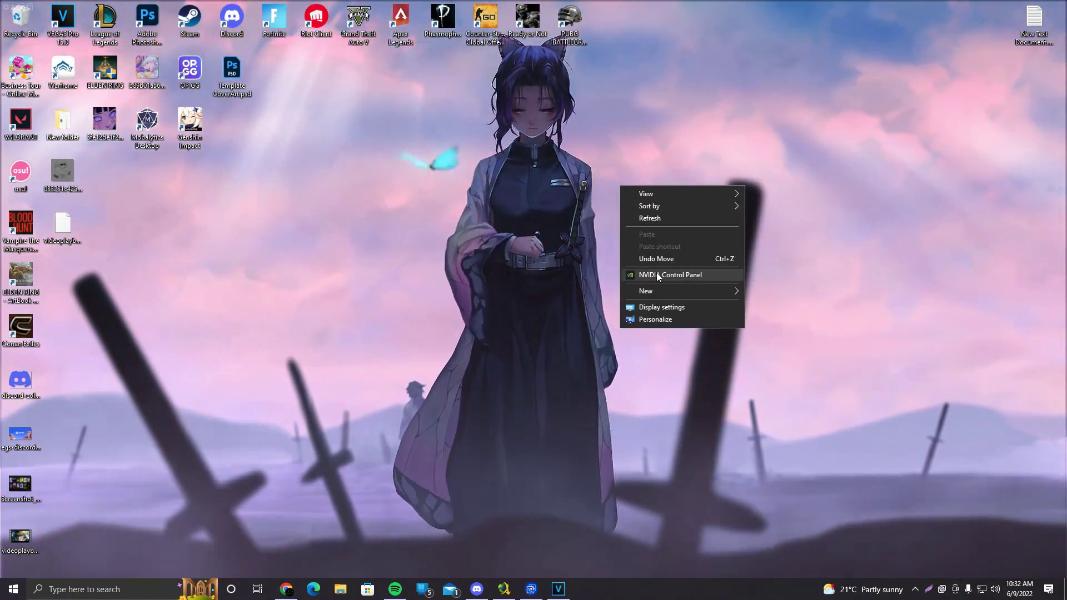
pyautogui.click(657, 275)
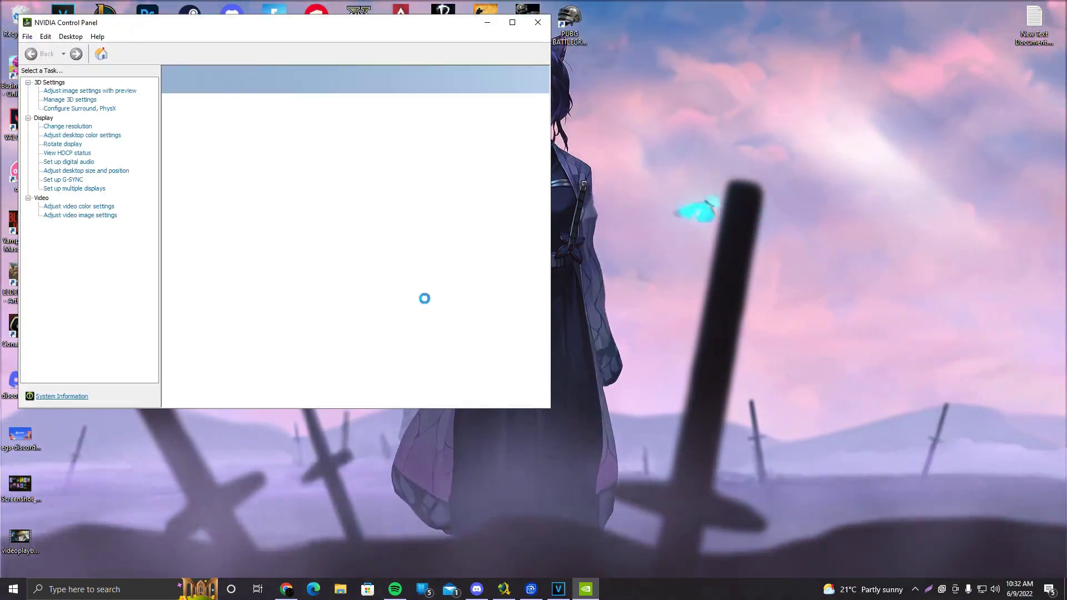
pyautogui.click(65, 91)
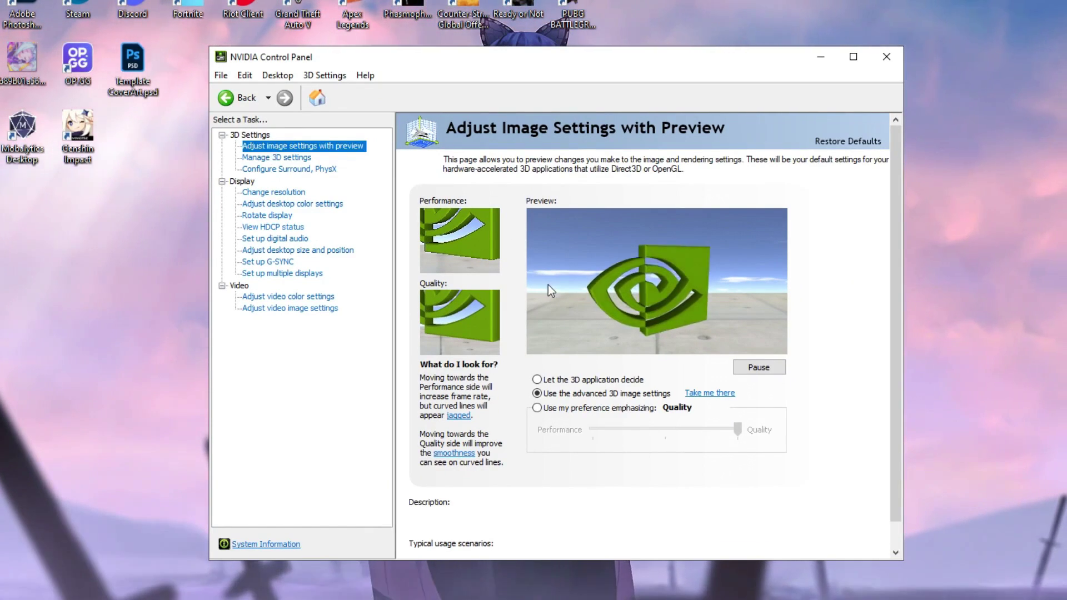
pyautogui.moveTo(580, 393)
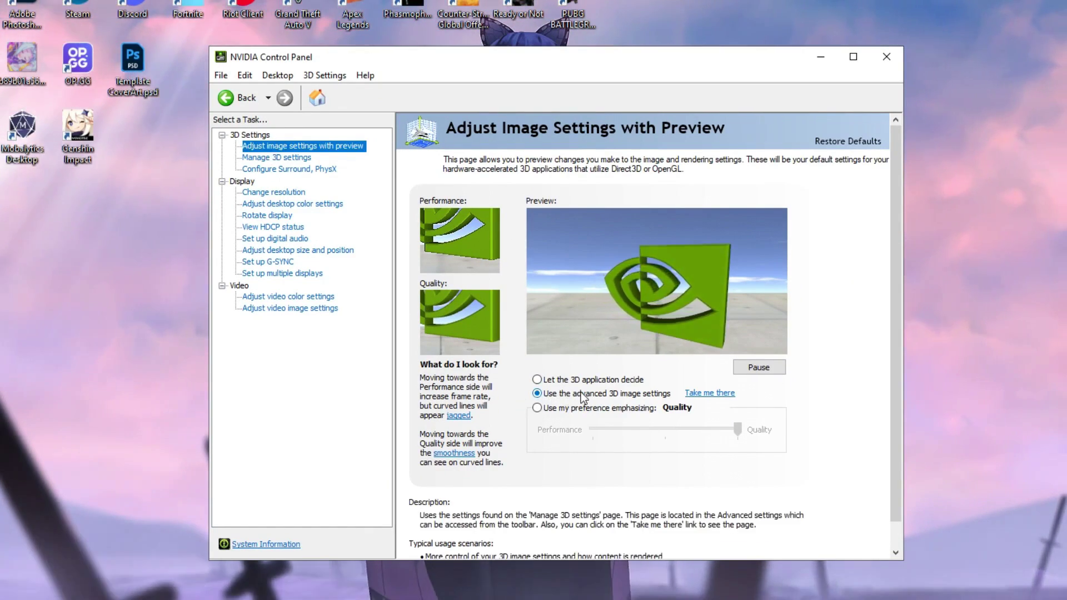
pyautogui.click(709, 393)
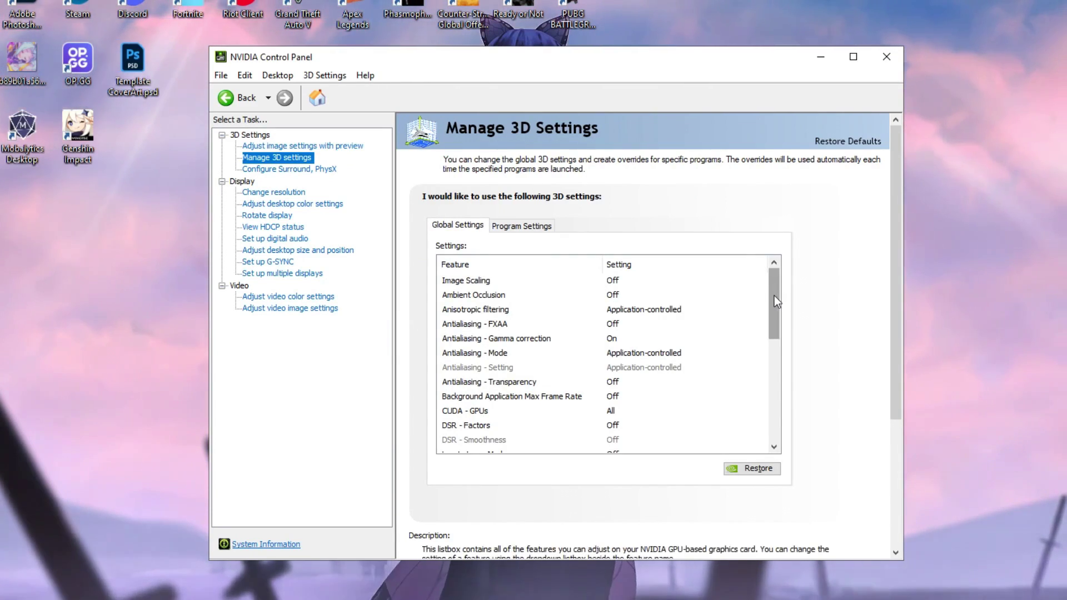
# Set Power management mode to Prefer maximum performance and Texture filtering - Quality to High performance
pyautogui.moveTo(775, 296); pyautogui.dragTo(768, 350)
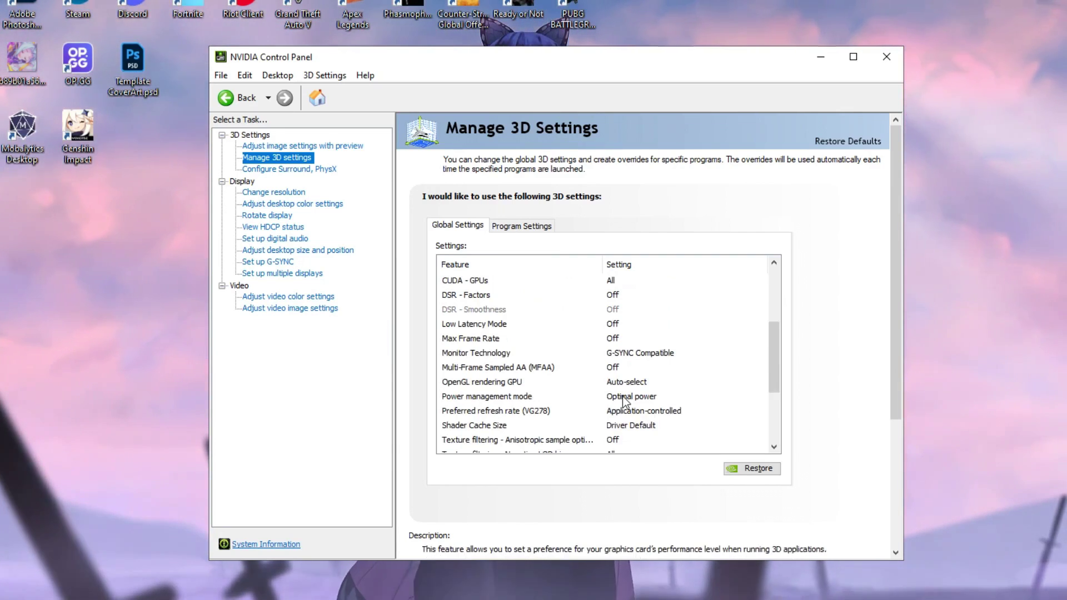
pyautogui.click(622, 396)
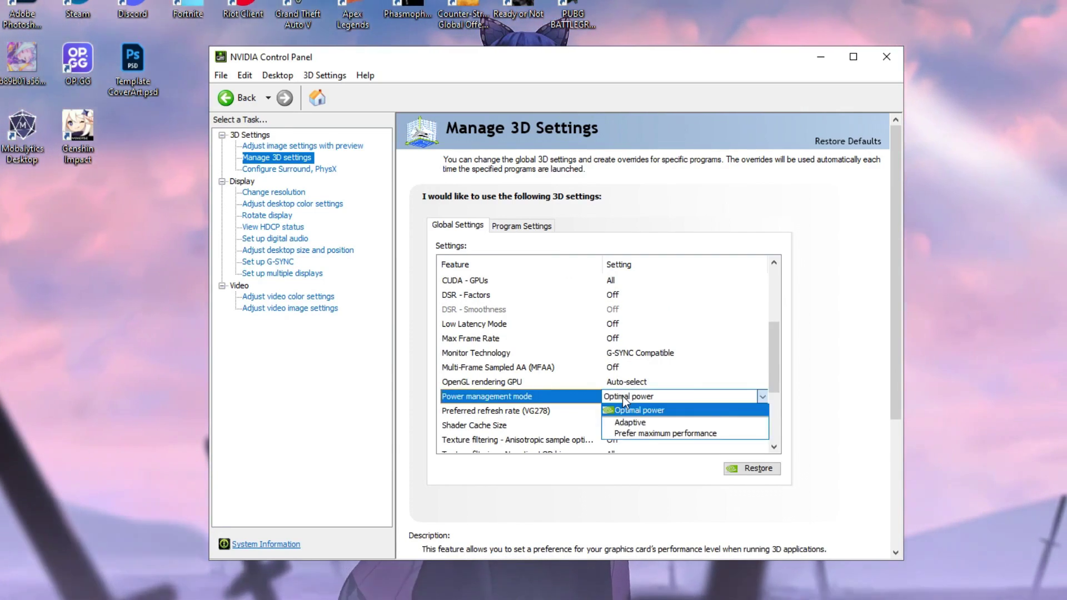
pyautogui.click(630, 435)
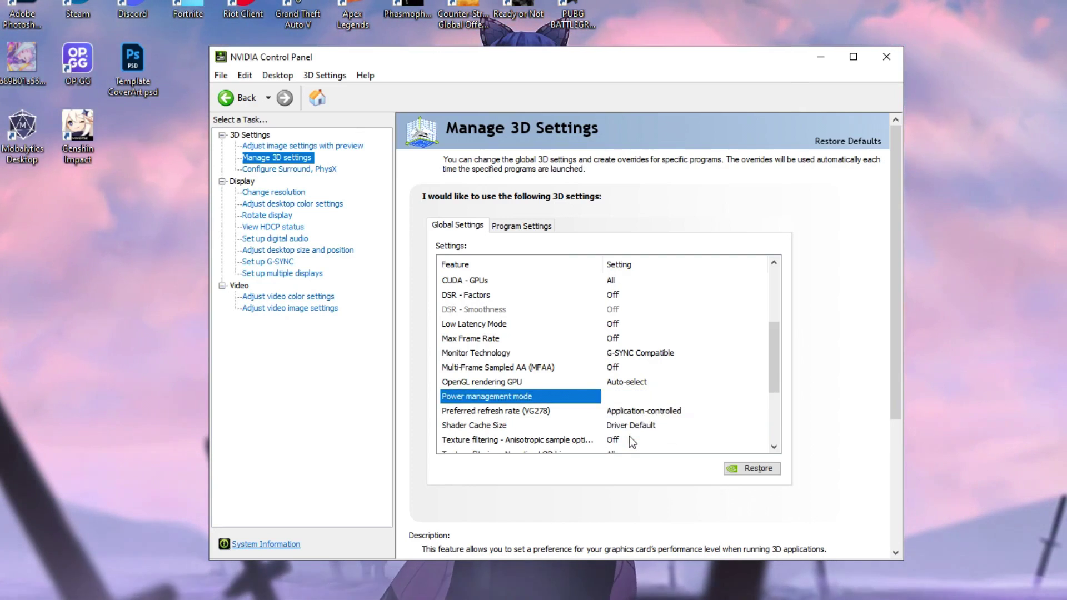
pyautogui.scroll(-2, 618, 380)
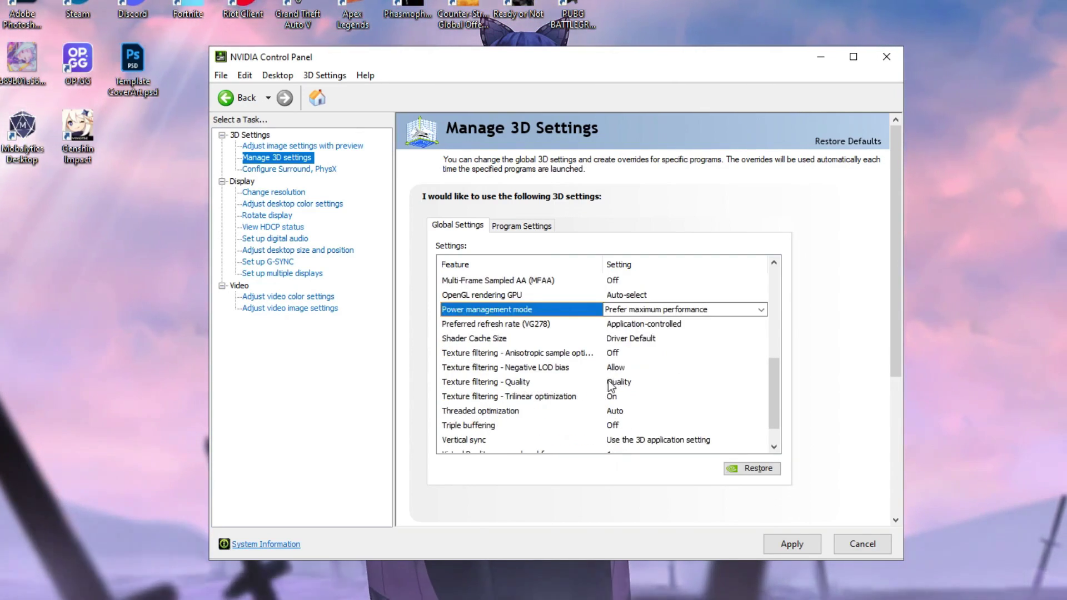
pyautogui.click(620, 382)
pyautogui.click(619, 383)
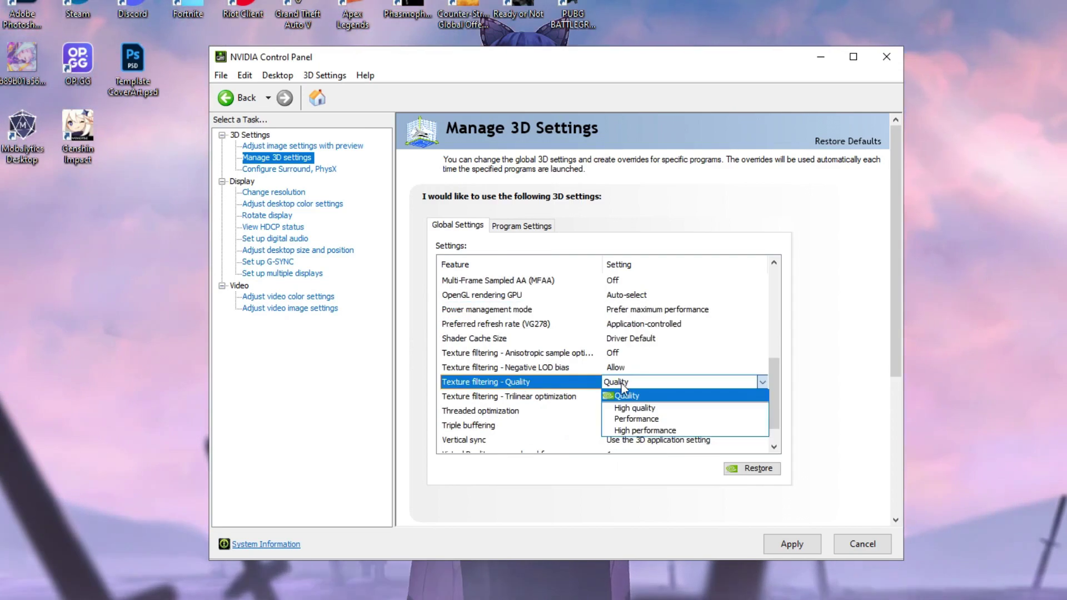
pyautogui.click(630, 433)
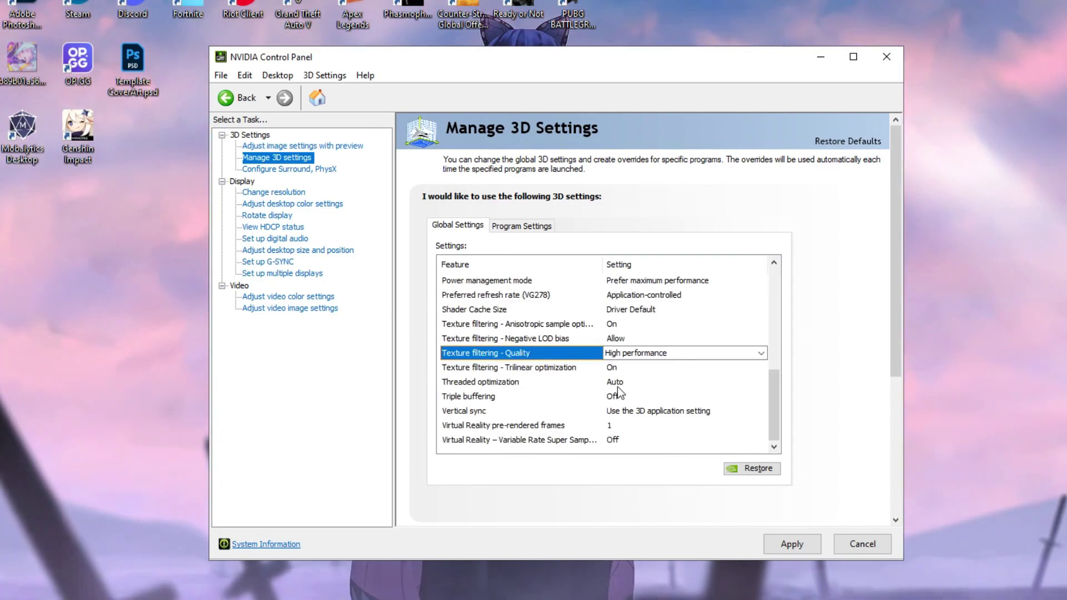
# Turn Threaded optimization On, apply the global 3D settings, and close the panel
pyautogui.click(617, 383)
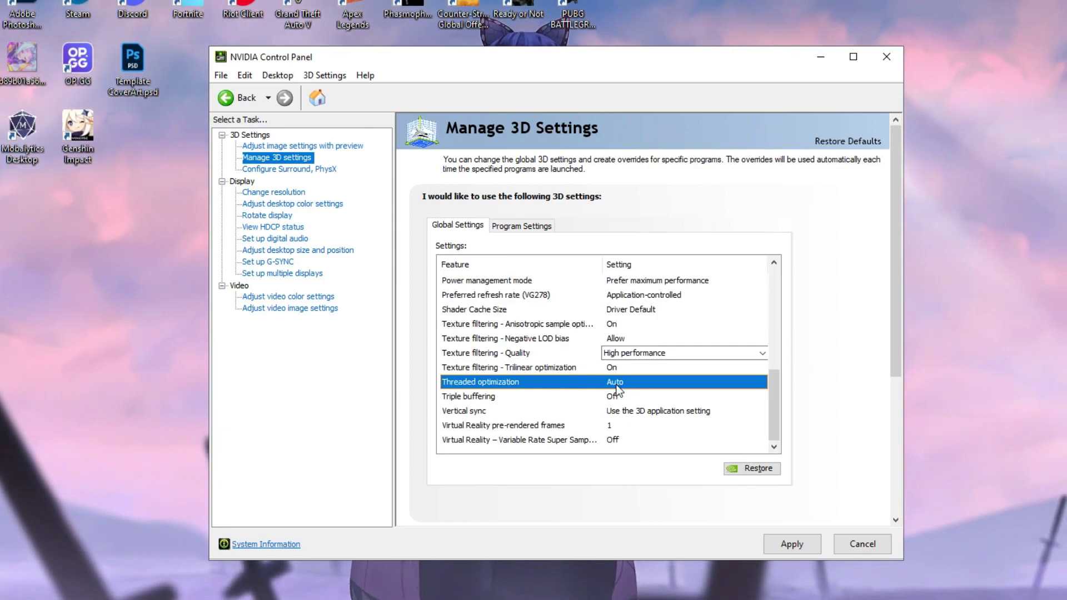
pyautogui.click(617, 382)
pyautogui.click(622, 411)
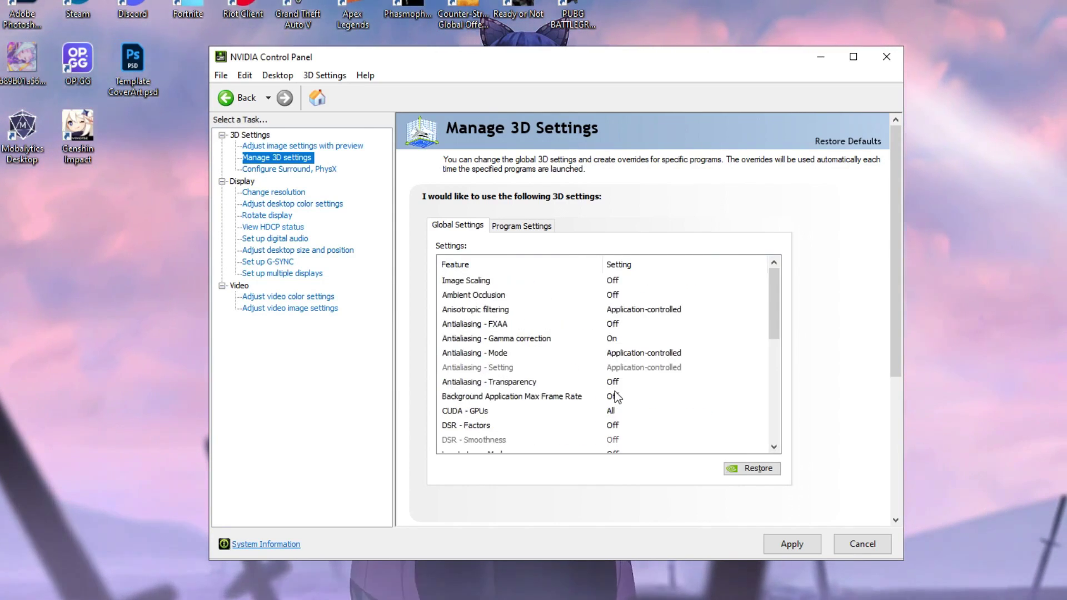
pyautogui.click(789, 542)
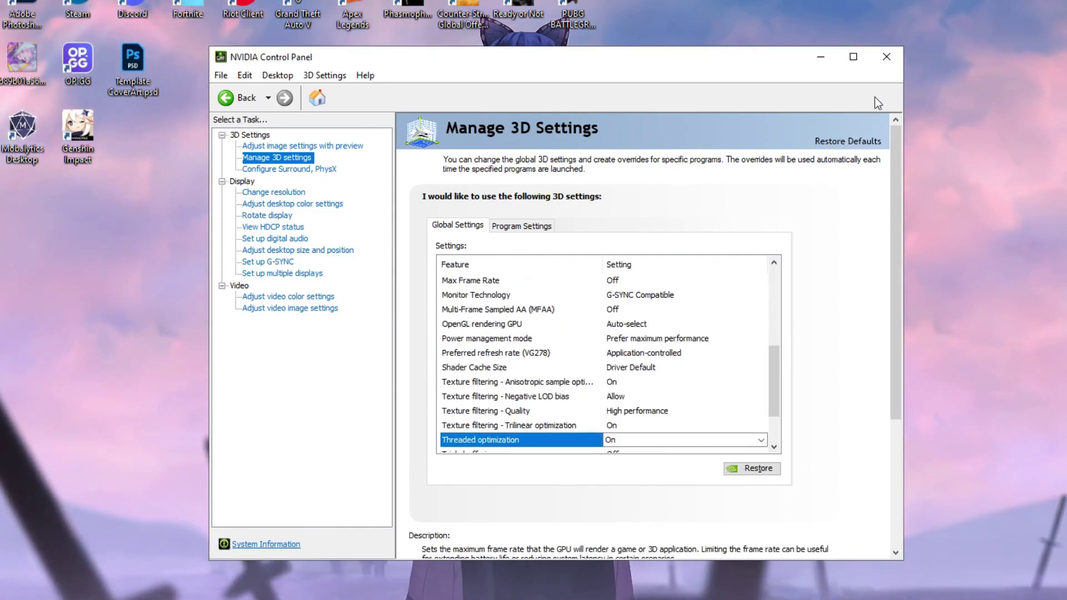
pyautogui.click(887, 57)
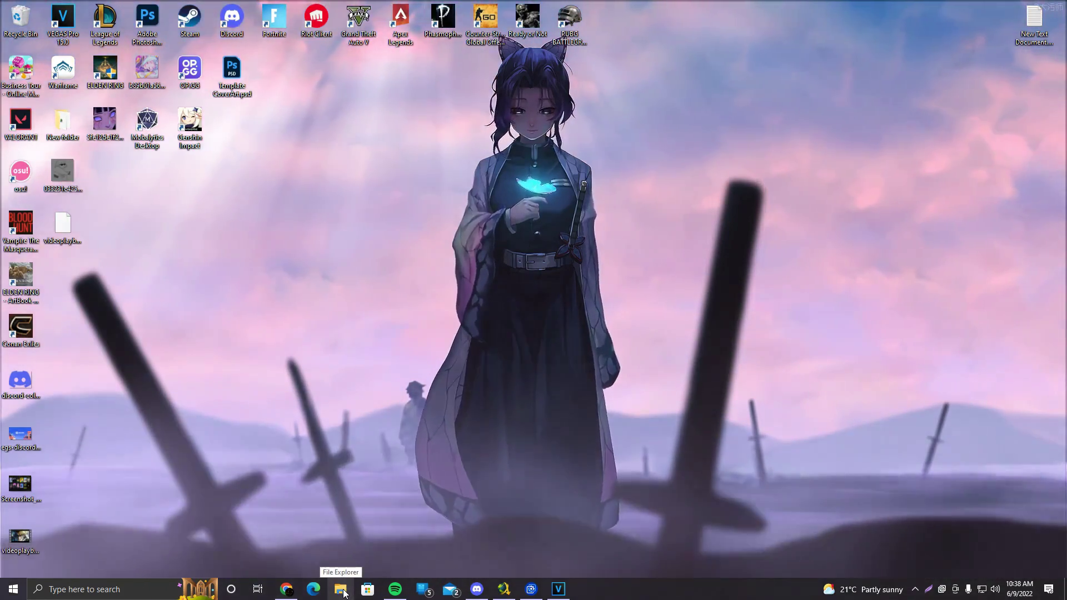
# Open Advanced system settings from This PC's Properties in File Explorer, then its Performance settings
pyautogui.click(341, 590)
pyautogui.rightClick(237, 370)
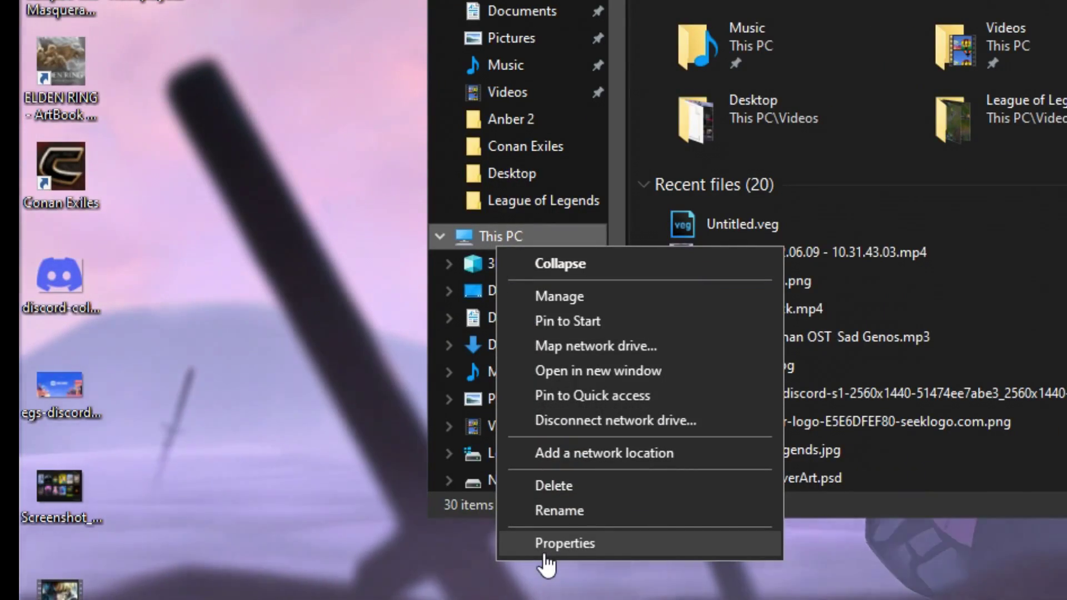
pyautogui.click(544, 554)
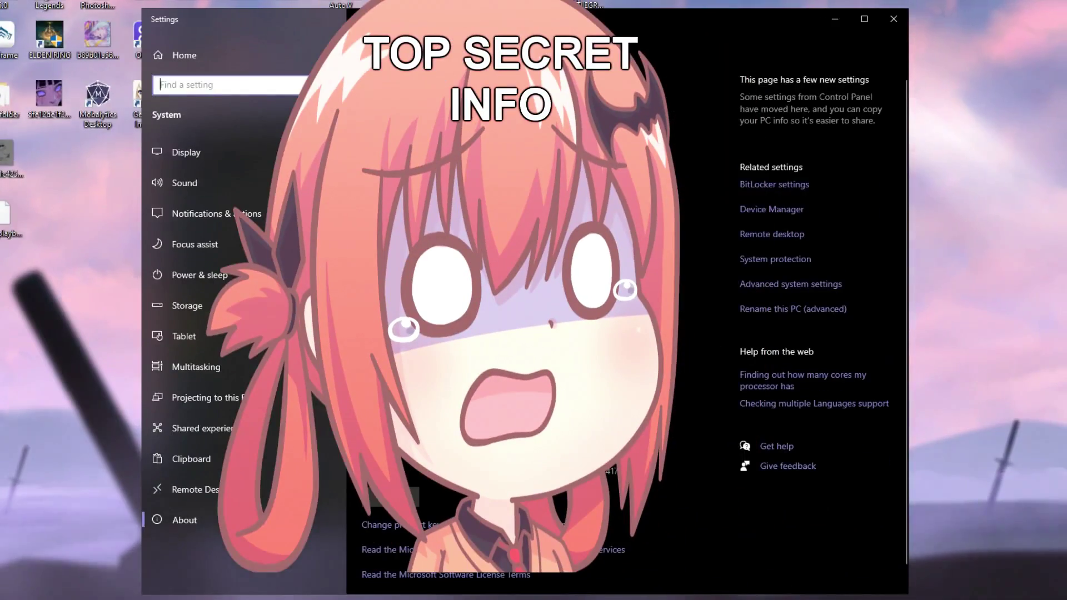
pyautogui.click(781, 287)
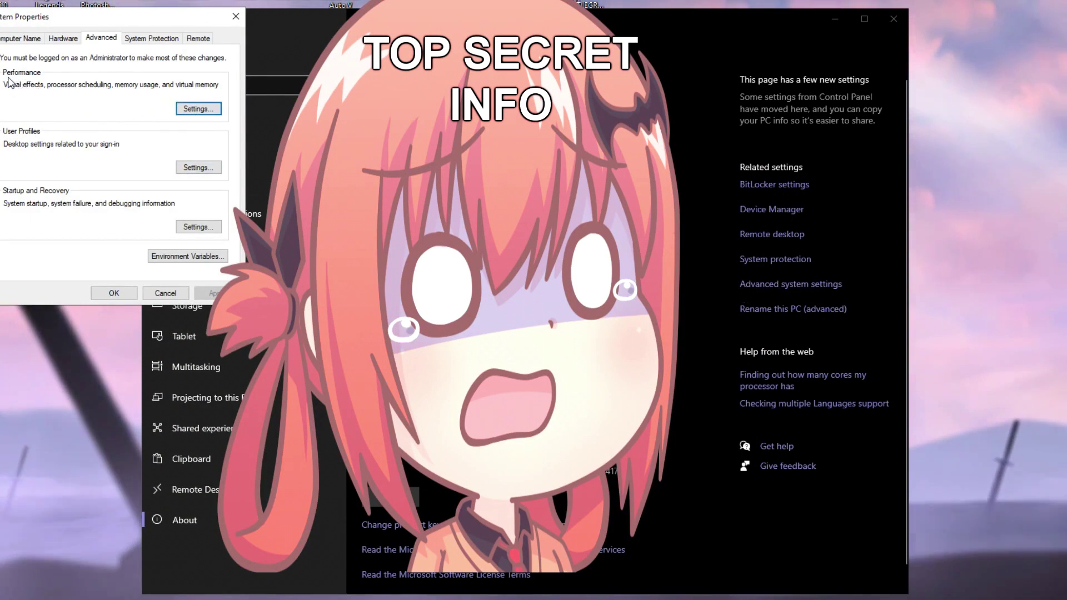
pyautogui.click(195, 109)
# Move the Performance Options window to the centre of the screen
pyautogui.moveTo(132, 109); pyautogui.dragTo(546, 91)
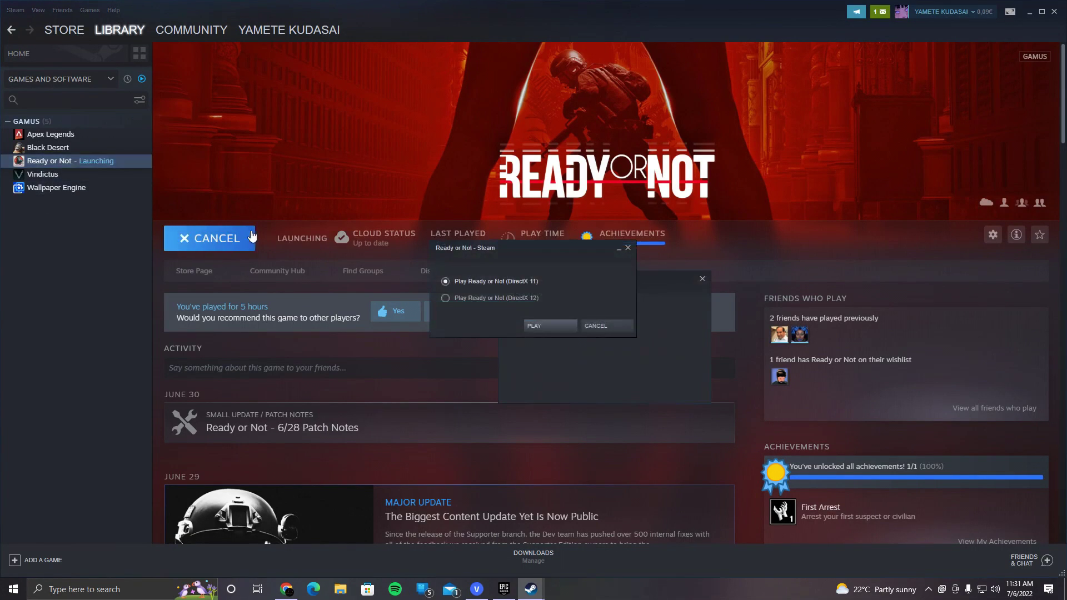
# Launch Ready or Not from Steam with the DirectX 11 option
pyautogui.moveTo(501, 252); pyautogui.dragTo(571, 258)
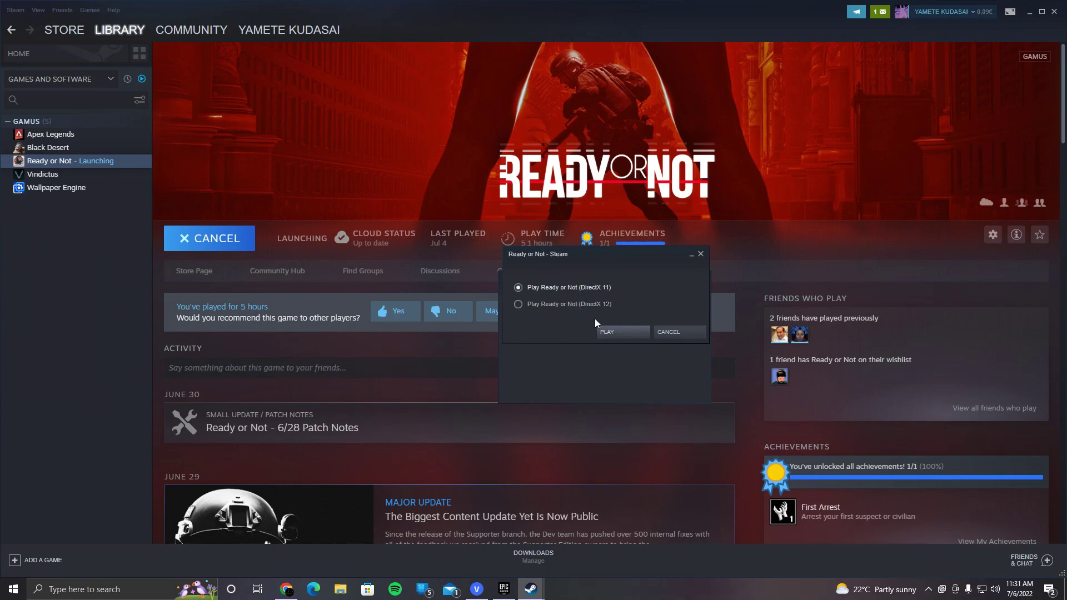
pyautogui.click(621, 333)
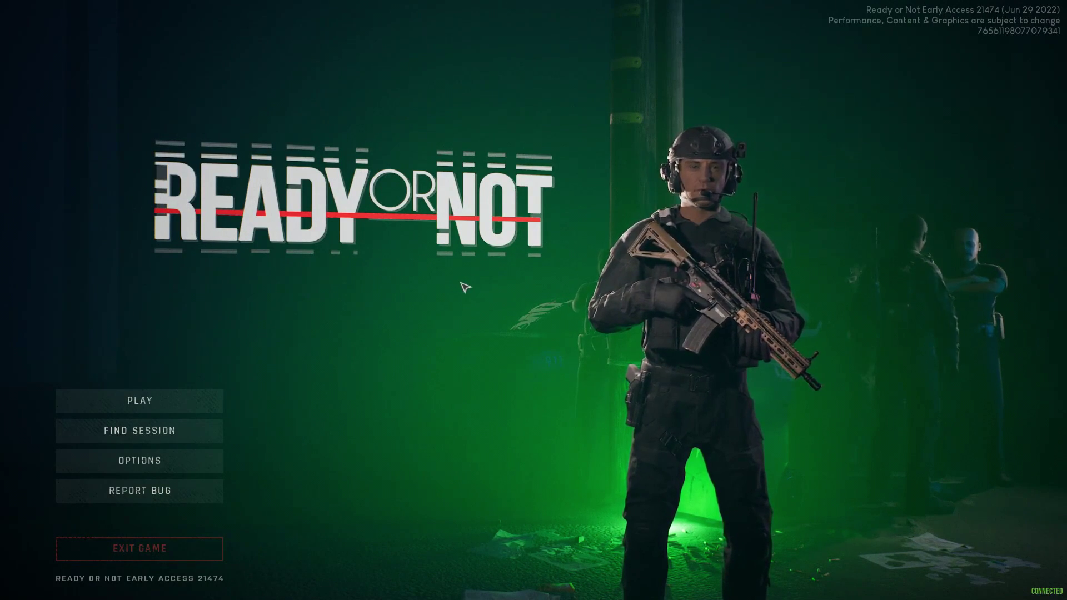
# Open Ready or Not's graphics options, keeping the screen mode at Fullscreen
pyautogui.click(152, 466)
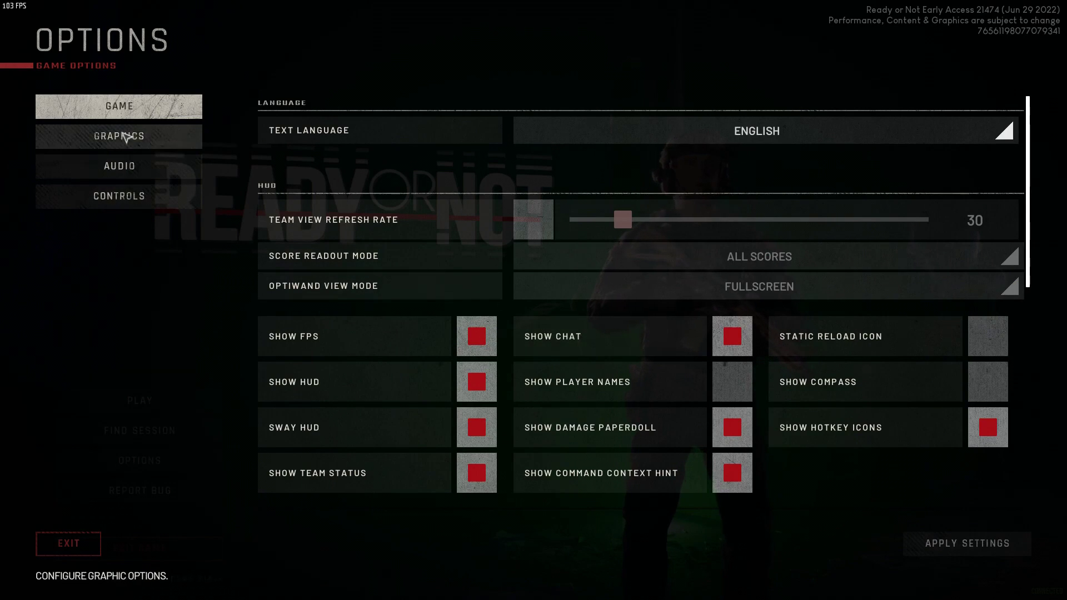
pyautogui.click(120, 144)
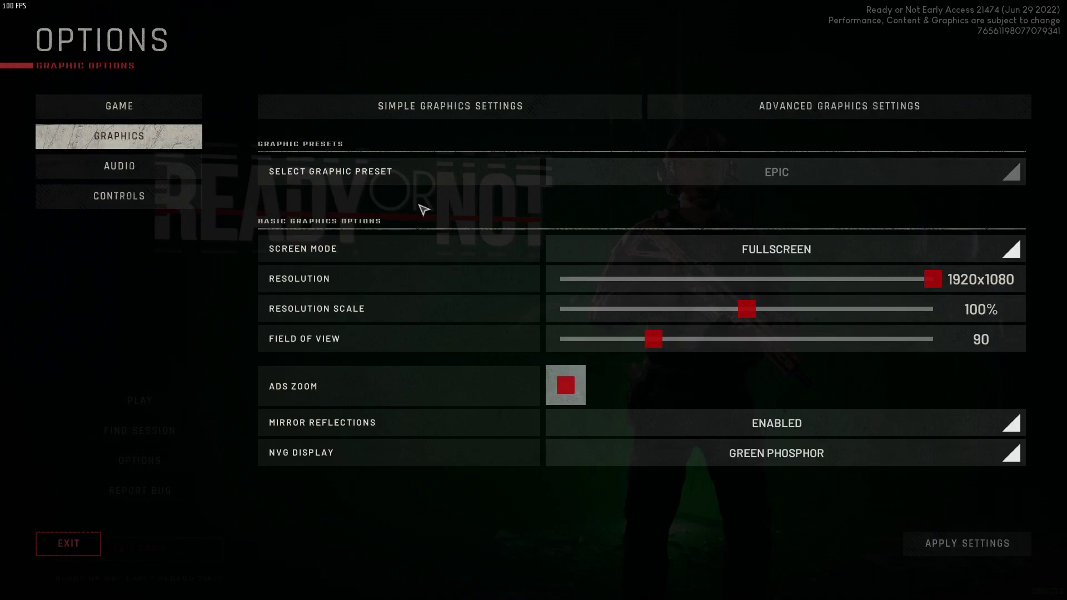
pyautogui.click(746, 259)
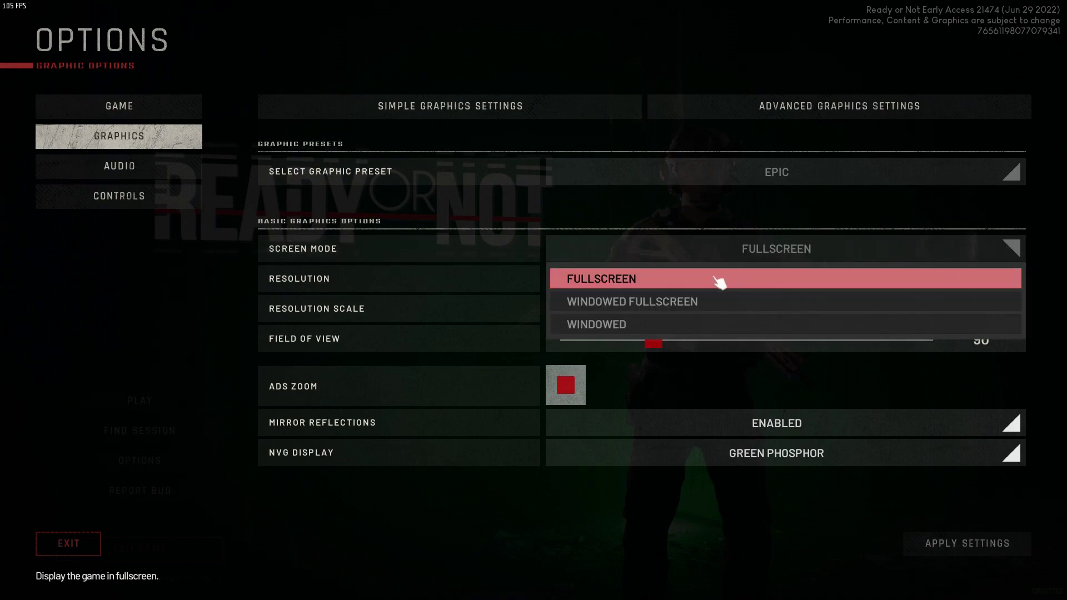
pyautogui.click(695, 278)
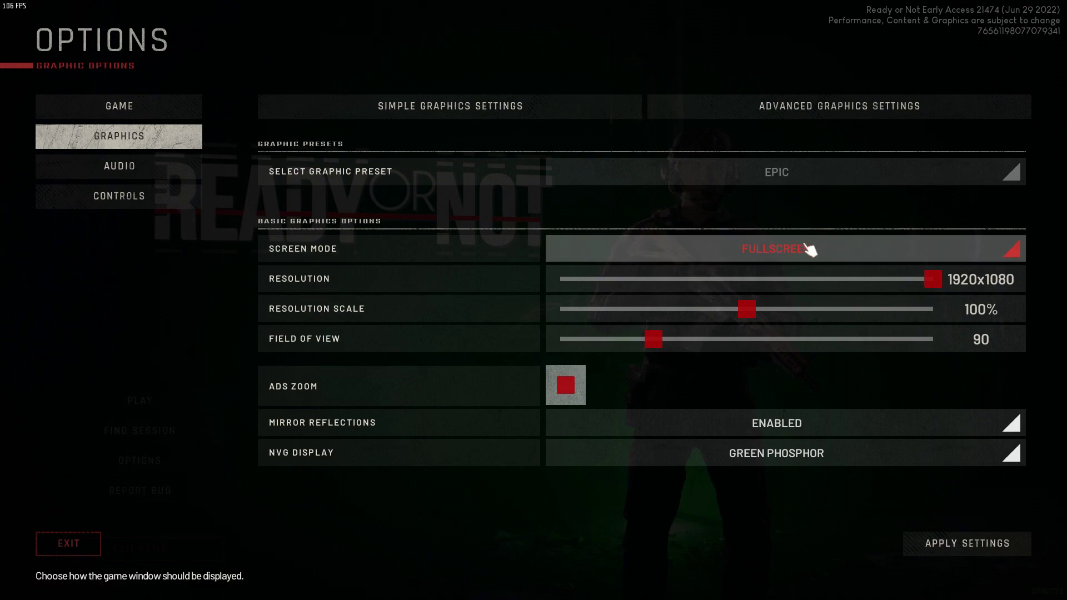
pyautogui.click(739, 259)
pyautogui.click(720, 282)
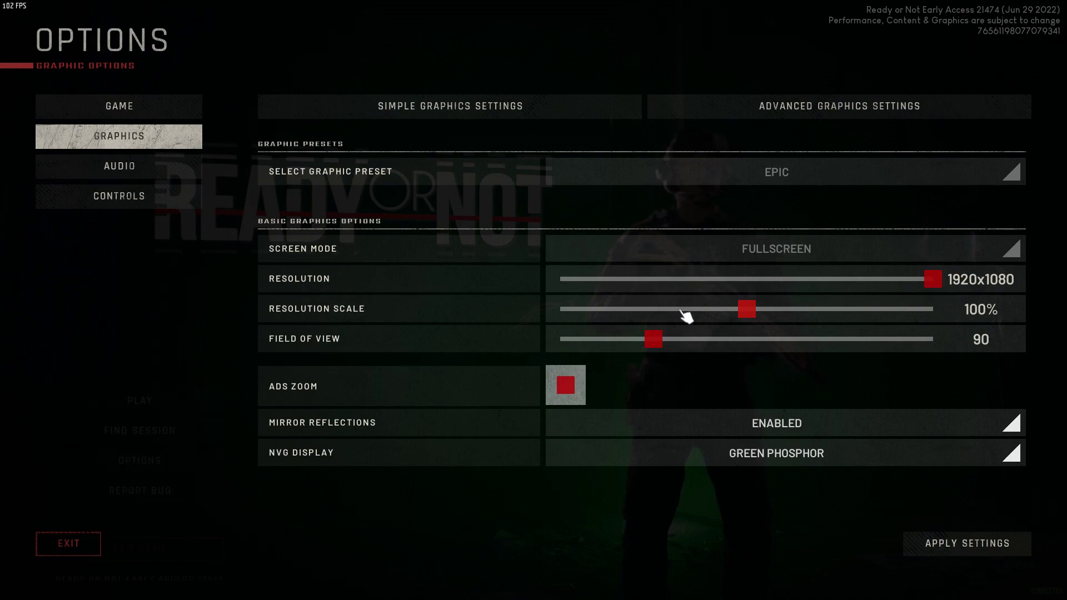
# Lower the resolution scale slider and set Mirror Reflections to Disabled
pyautogui.moveTo(745, 310); pyautogui.dragTo(733, 309)
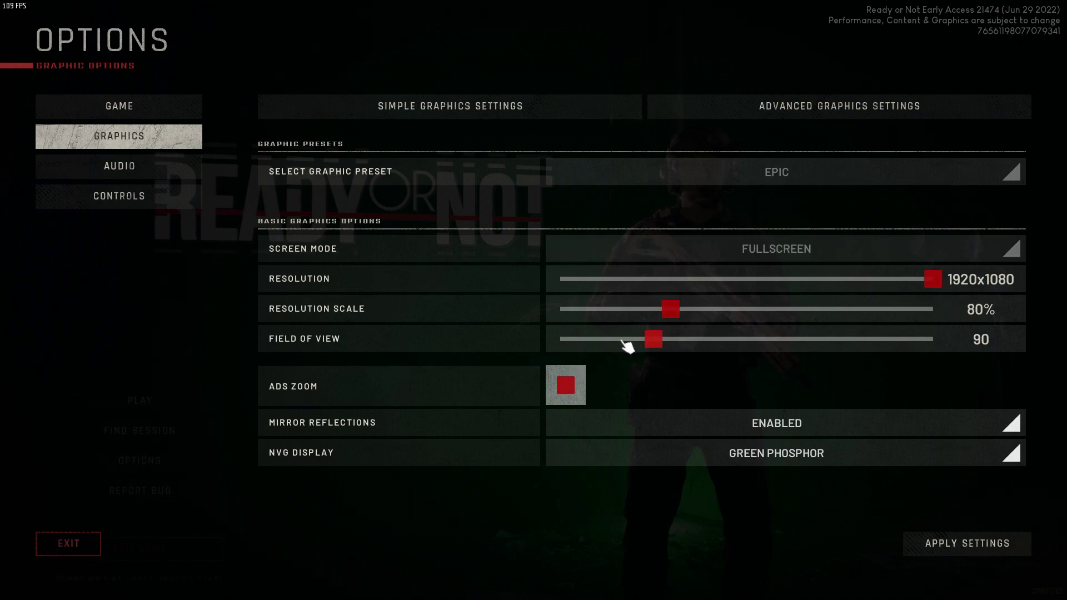
pyautogui.click(625, 427)
pyautogui.click(609, 496)
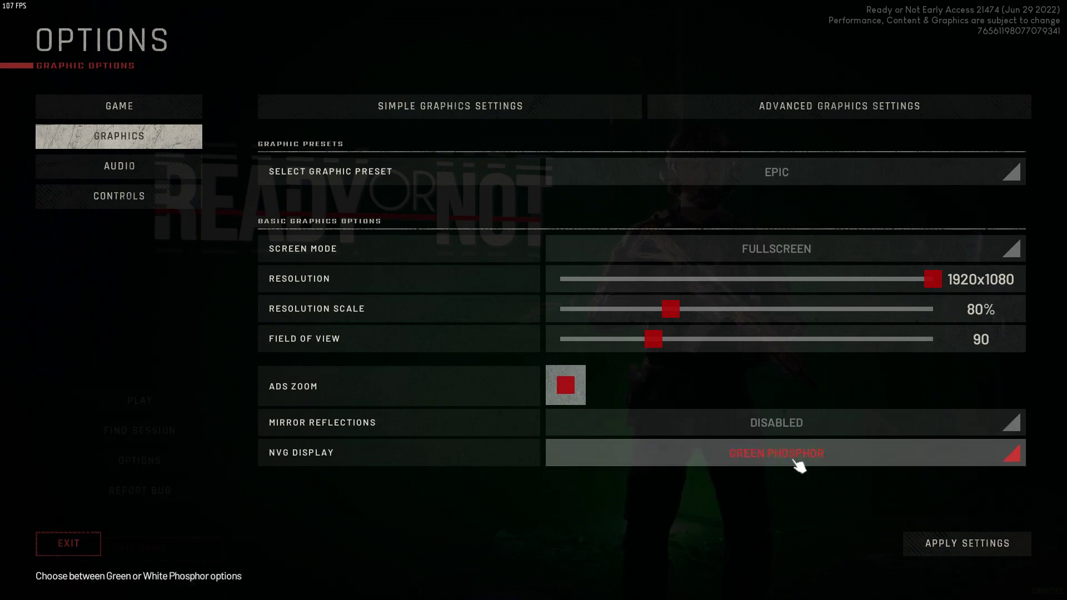
# In Advanced Graphics, set texture quality to Medium, and shadow and post processing to Low
pyautogui.click(759, 114)
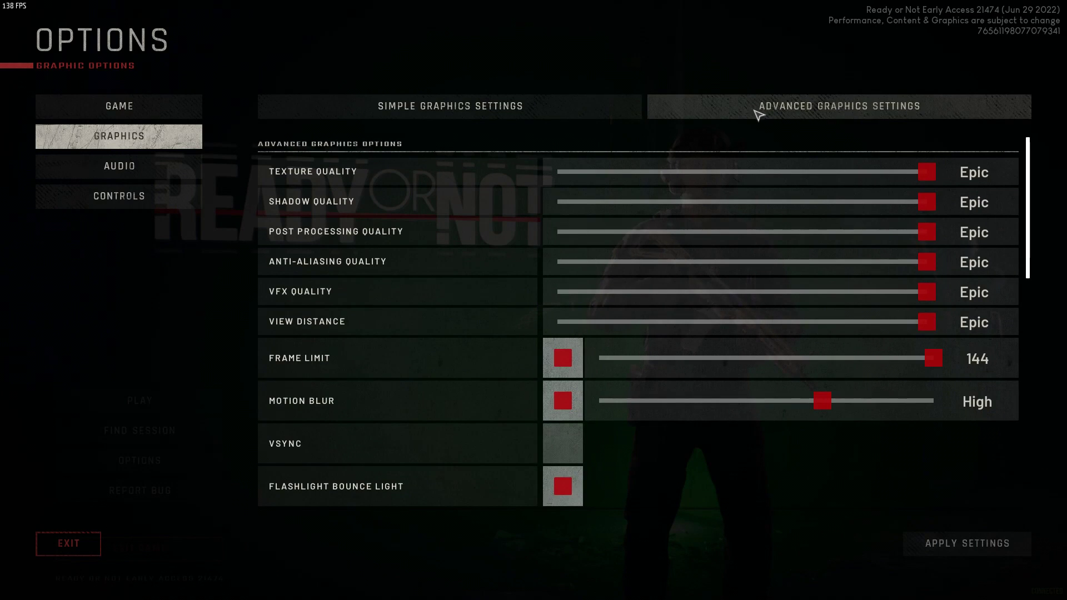
pyautogui.moveTo(925, 171); pyautogui.dragTo(670, 168)
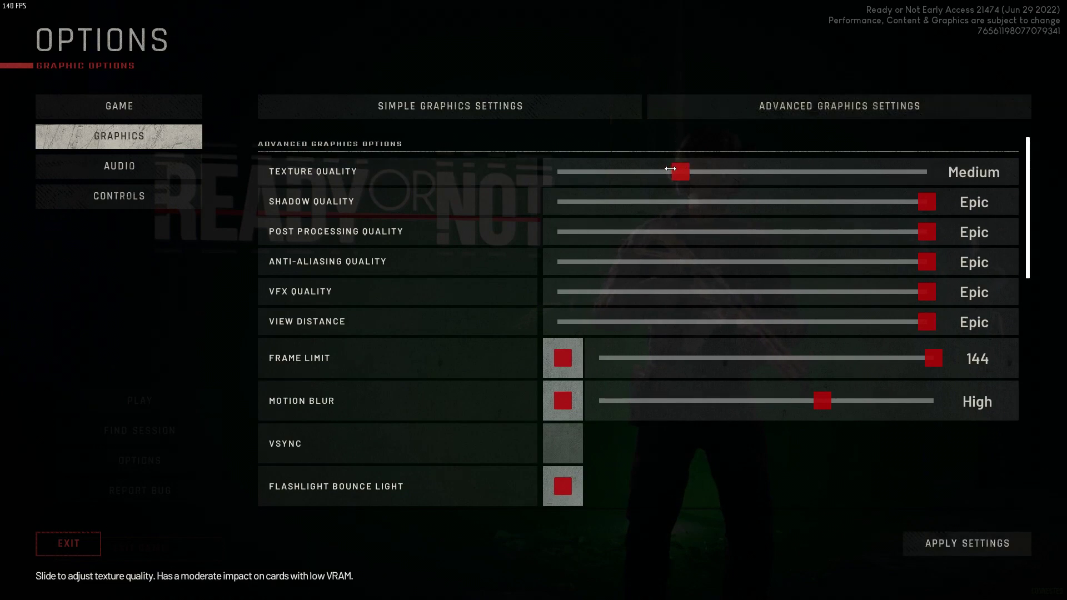
pyautogui.click(906, 205)
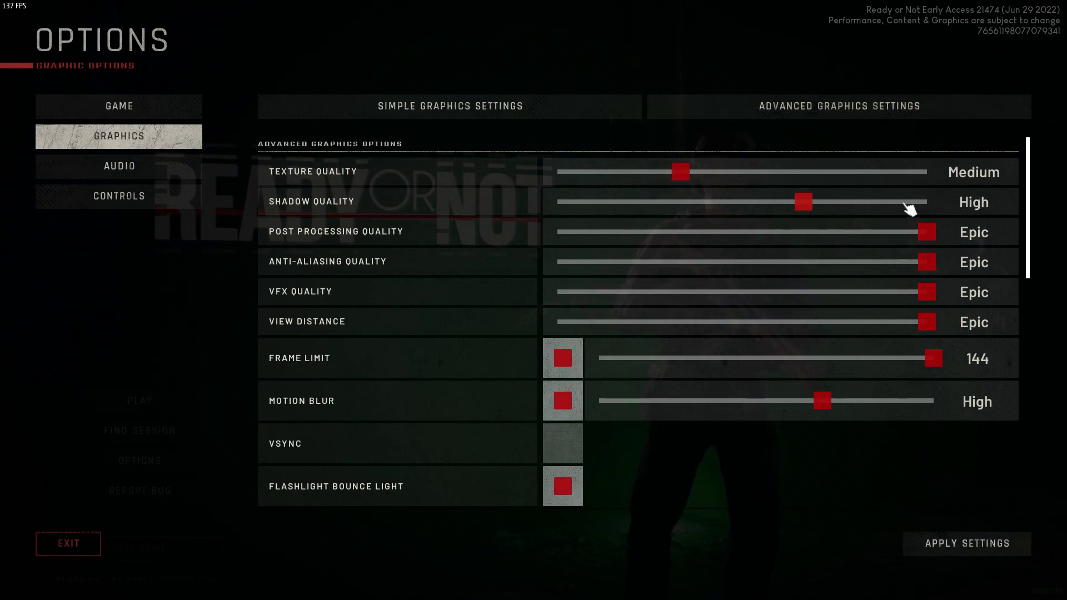
pyautogui.moveTo(906, 206); pyautogui.dragTo(459, 147)
pyautogui.moveTo(902, 242); pyautogui.dragTo(500, 248)
# Set anti-aliasing and VFX to Low, view distance to Medium, and turn off motion blur
pyautogui.click(551, 261)
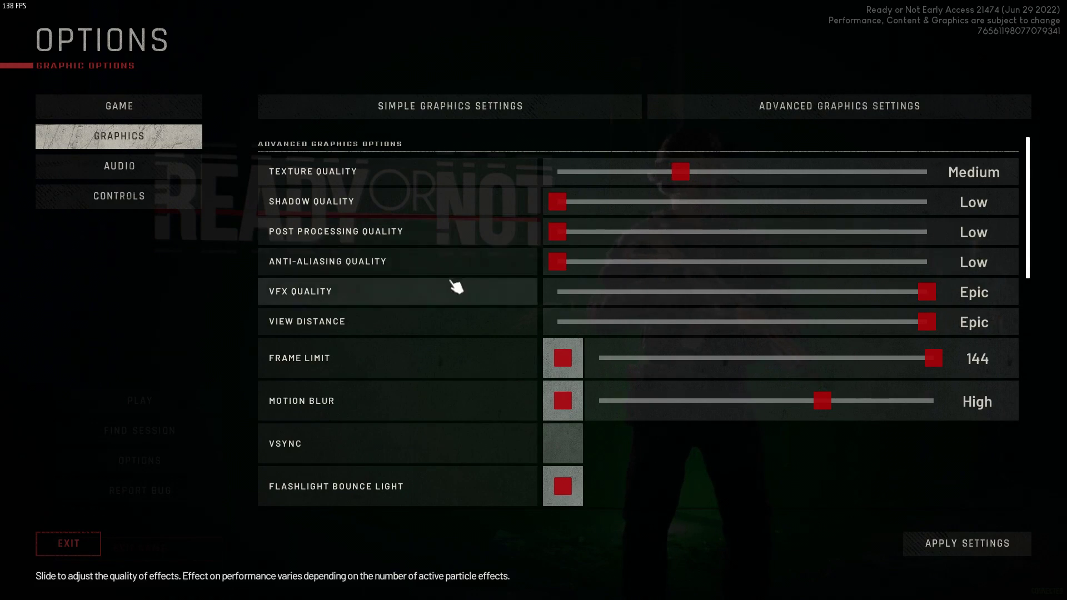
pyautogui.click(811, 296)
pyautogui.moveTo(592, 291); pyautogui.dragTo(550, 293)
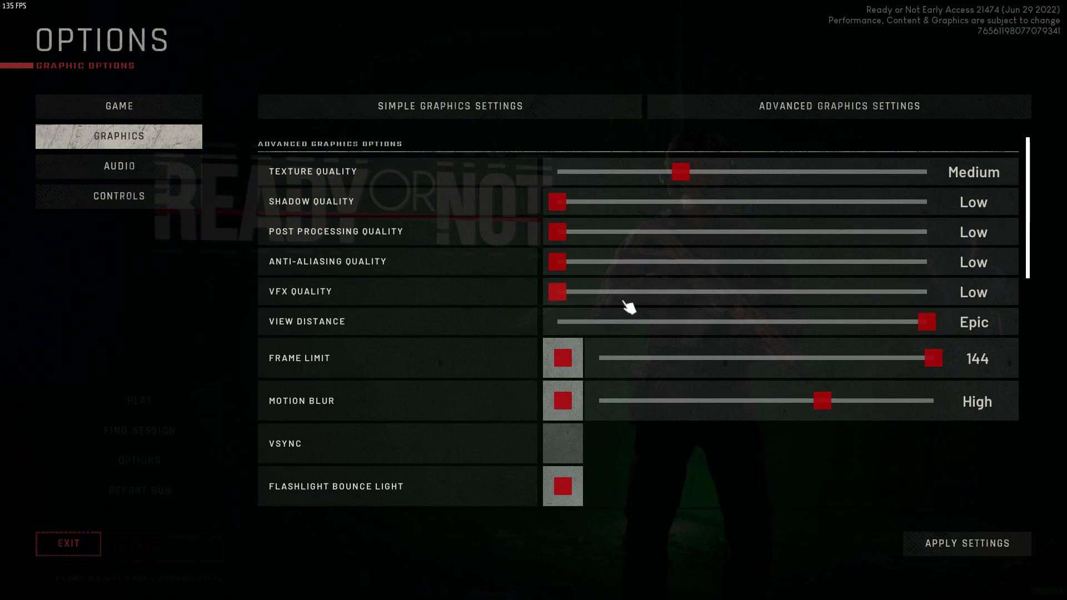
pyautogui.moveTo(804, 328); pyautogui.dragTo(701, 325)
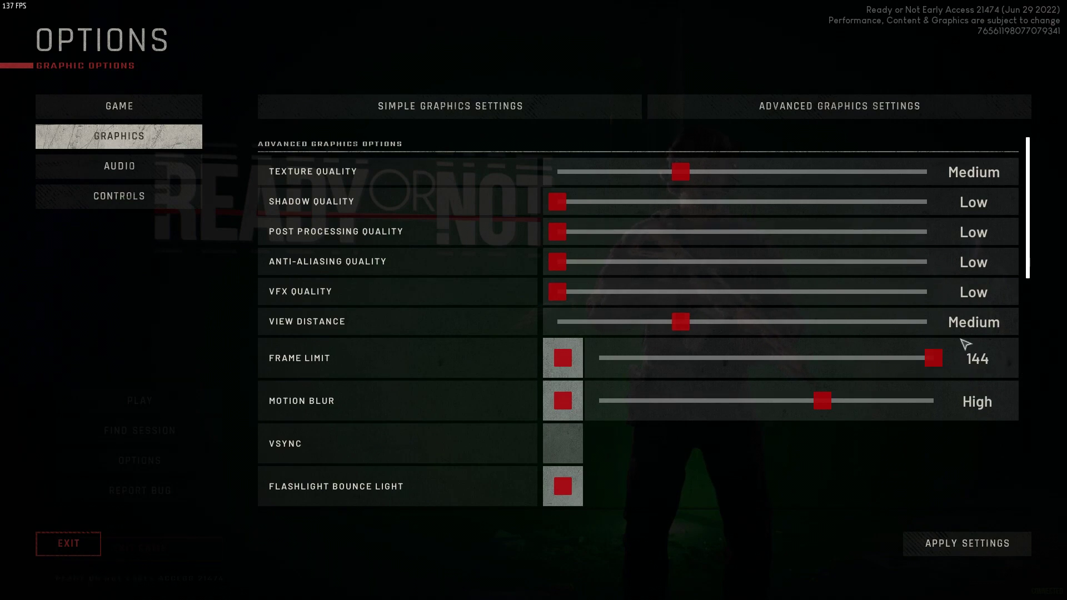
pyautogui.click(562, 401)
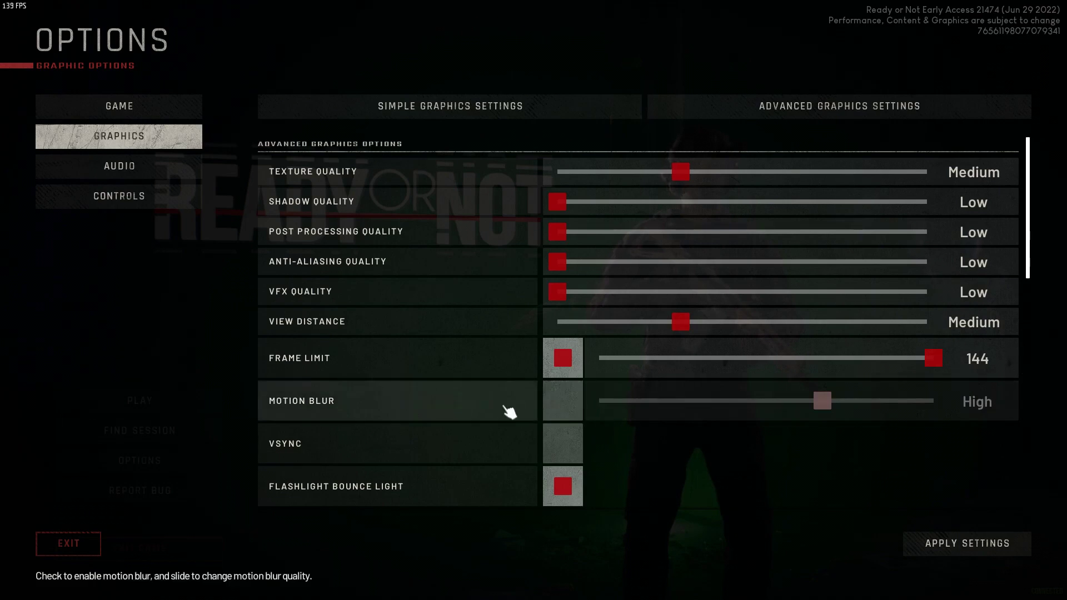
# Scroll down and turn off Flashlight Bounce Light
pyautogui.scroll(-1, 519, 456)
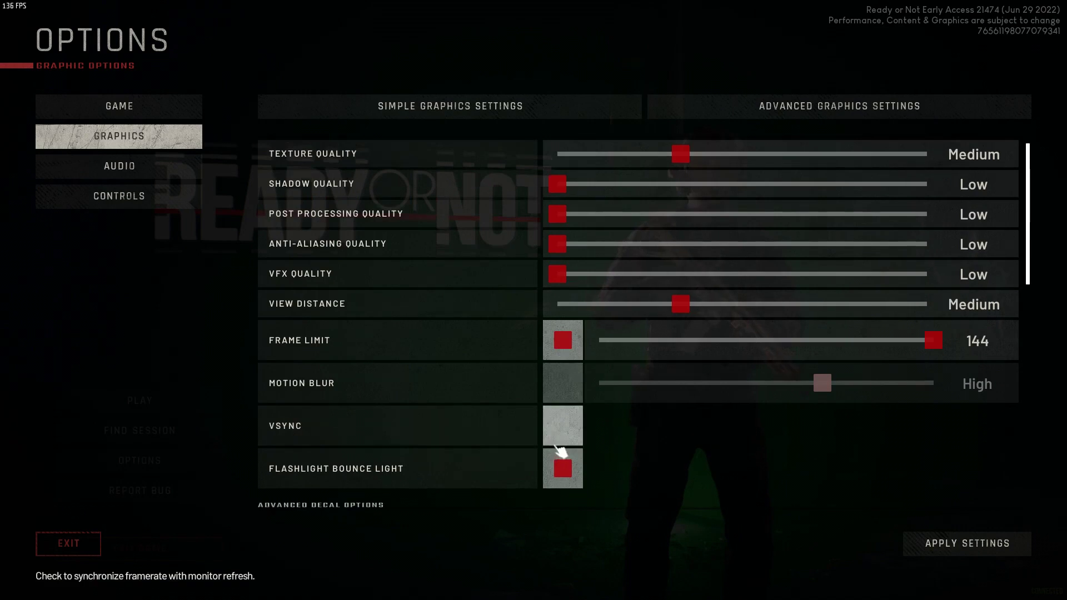
pyautogui.scroll(-3, 555, 435)
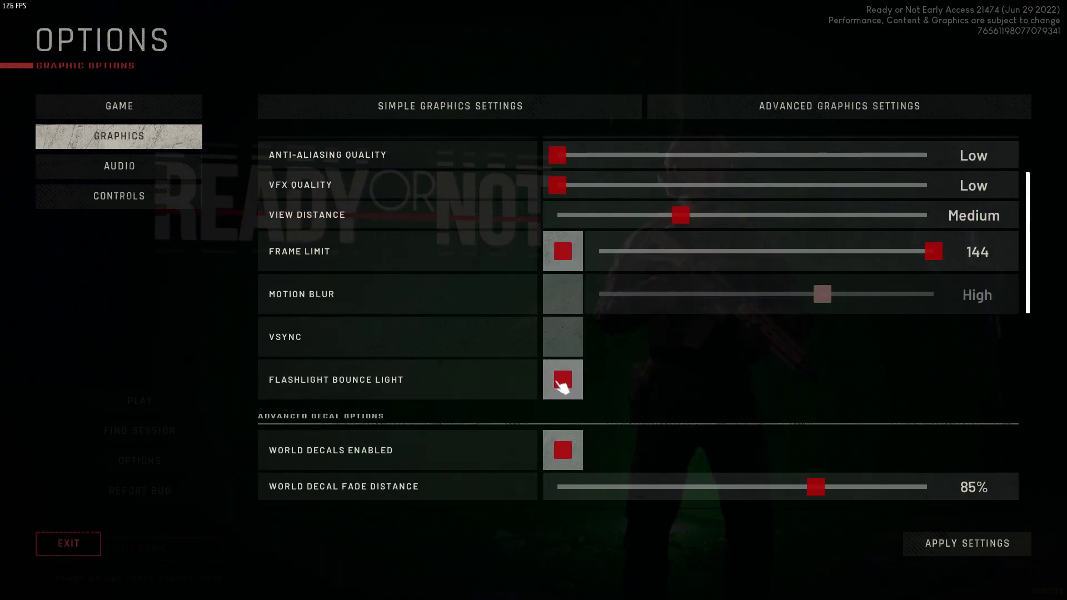
pyautogui.click(559, 388)
# Set NVIDIA Reflex Low Latency to Enabled + Boost and apply the graphics settings
pyautogui.scroll(-4, 453, 336)
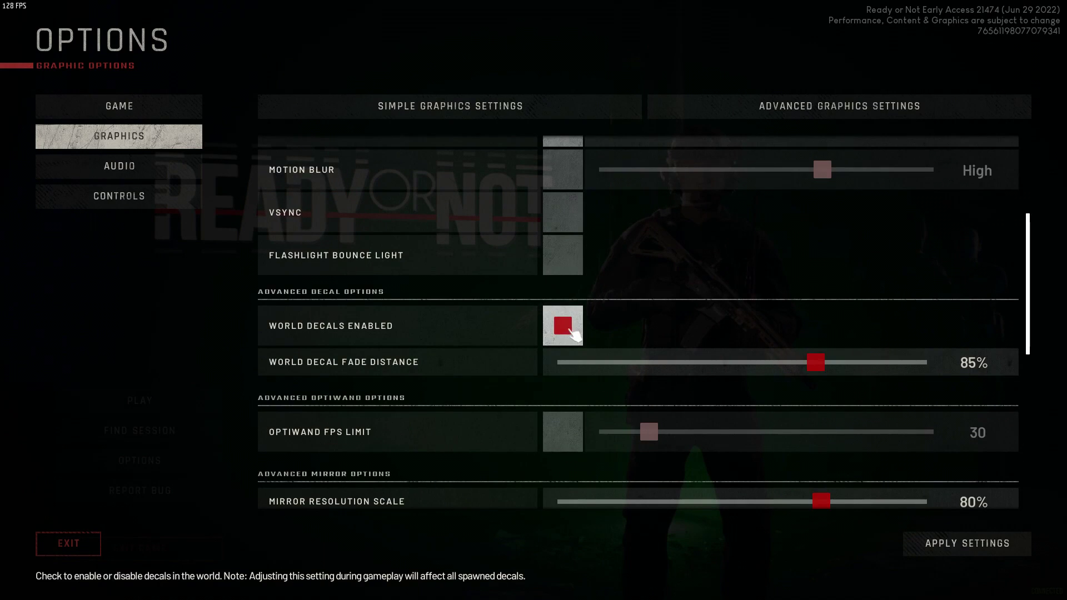
pyautogui.scroll(-9, 564, 329)
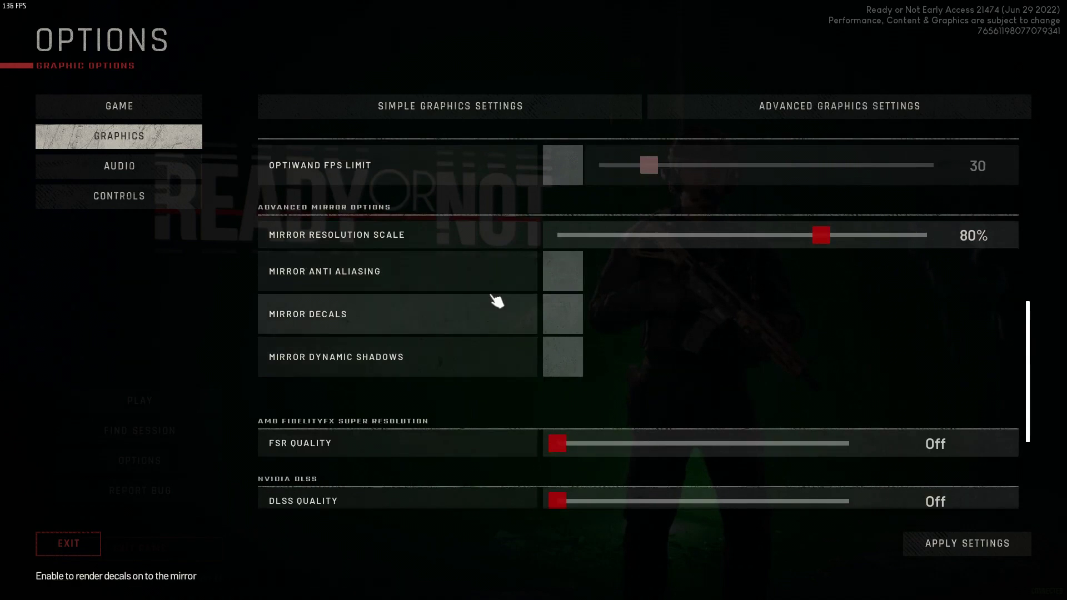
pyautogui.scroll(-2, 460, 339)
pyautogui.scroll(-2, 461, 347)
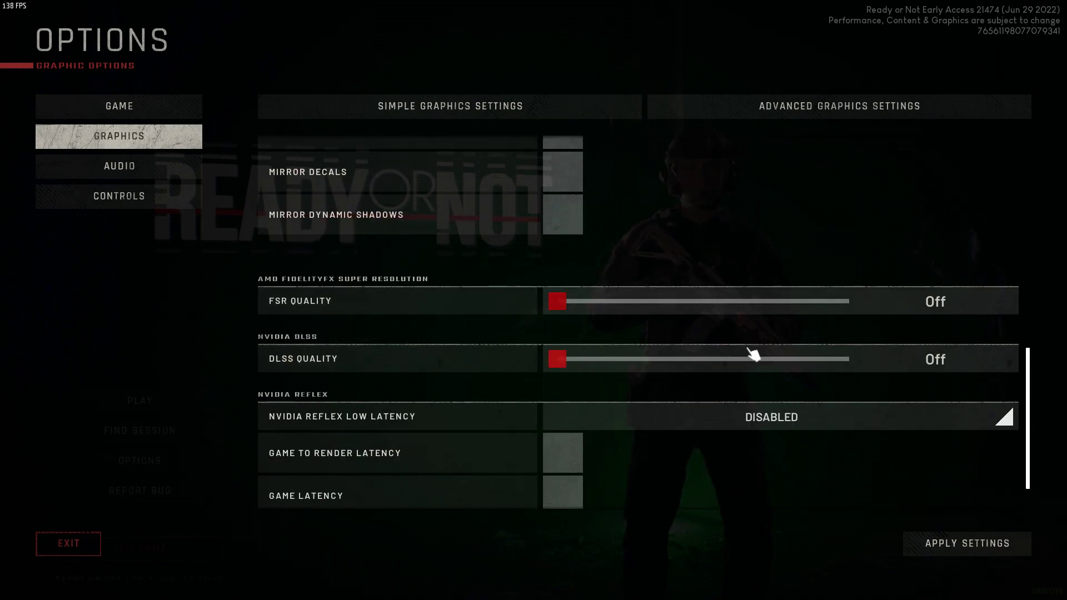
pyautogui.scroll(-2, 740, 360)
pyautogui.click(664, 364)
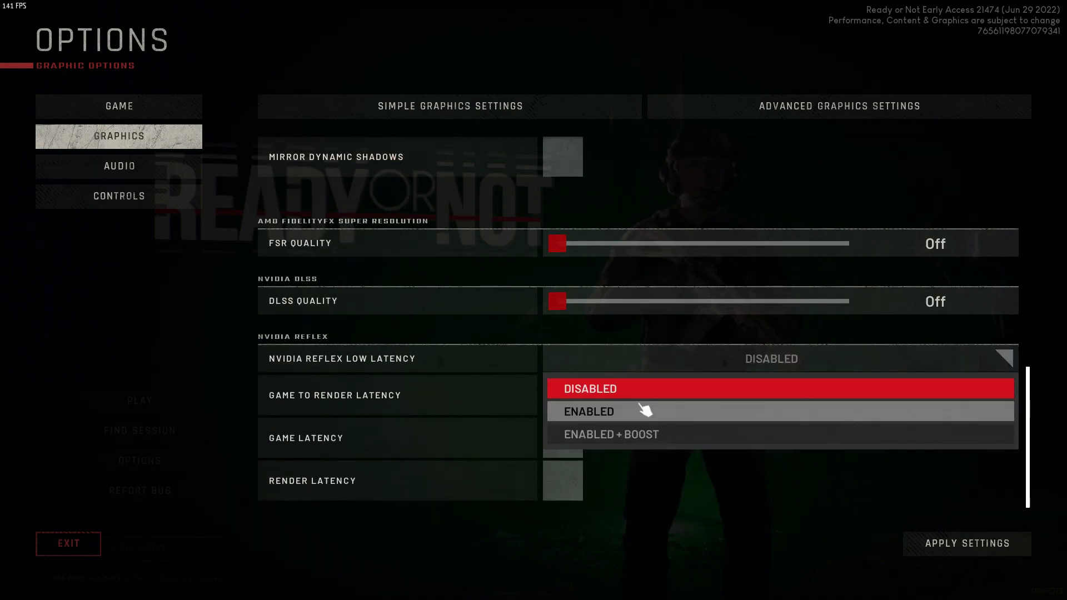
pyautogui.click(645, 434)
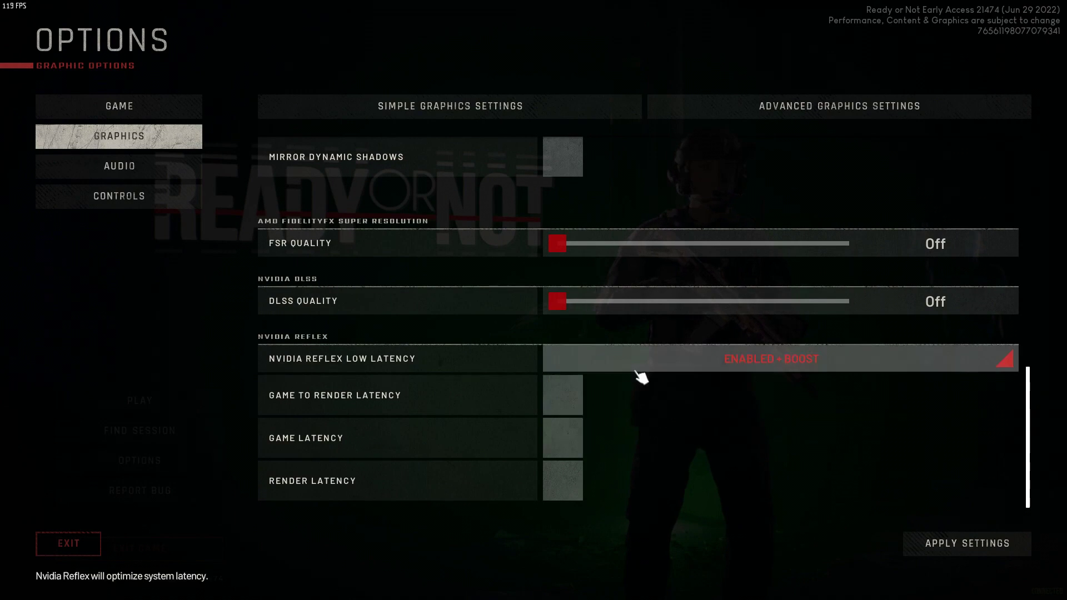
pyautogui.click(945, 542)
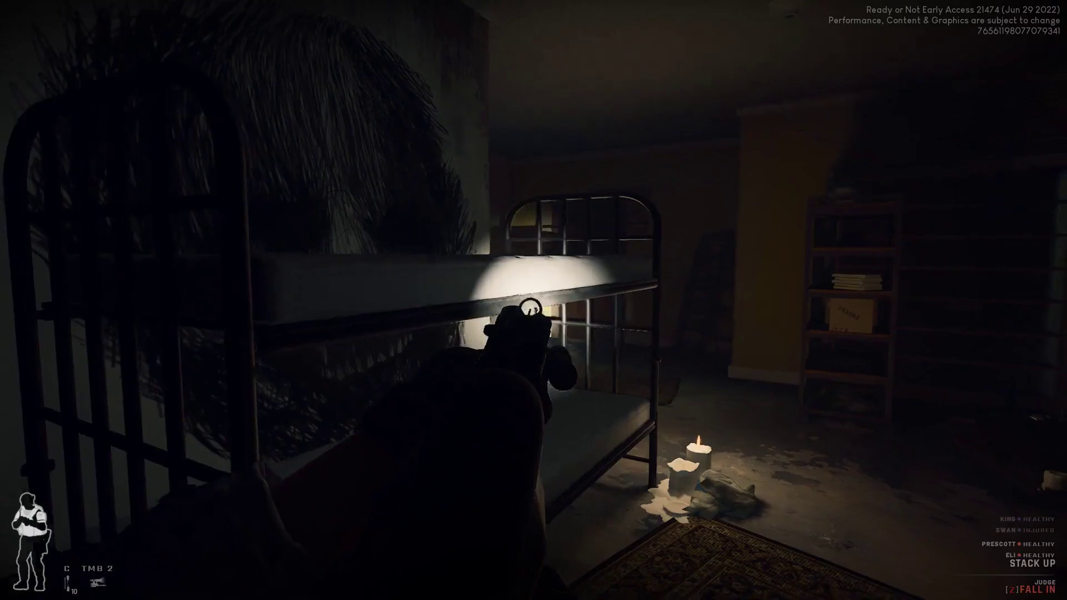
# Walk from the bedroom through the side doorway up to the dark door
pyautogui.press('w')
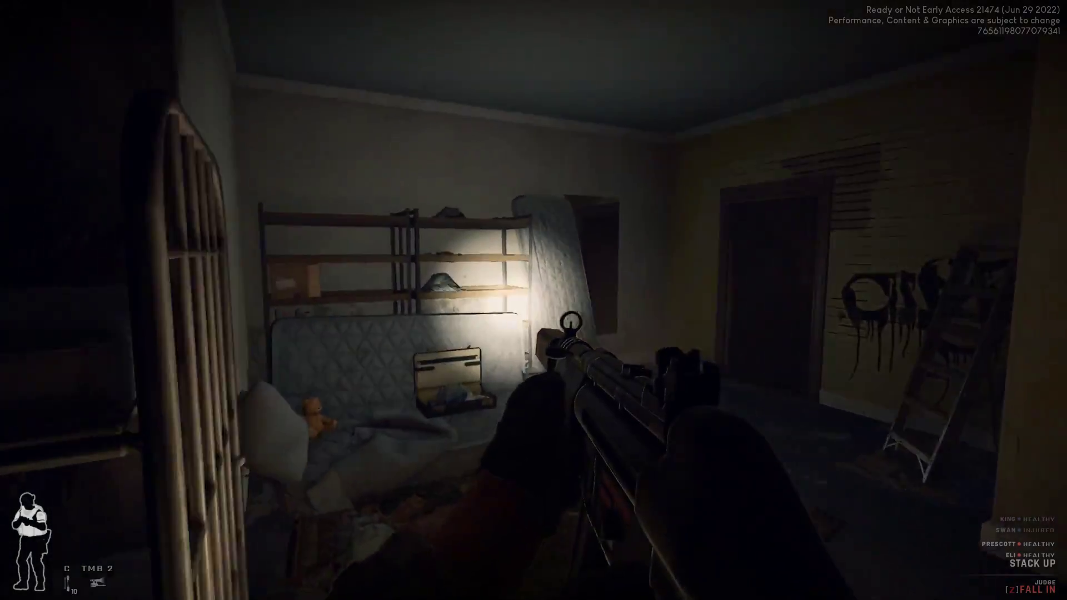
pyautogui.press('w')
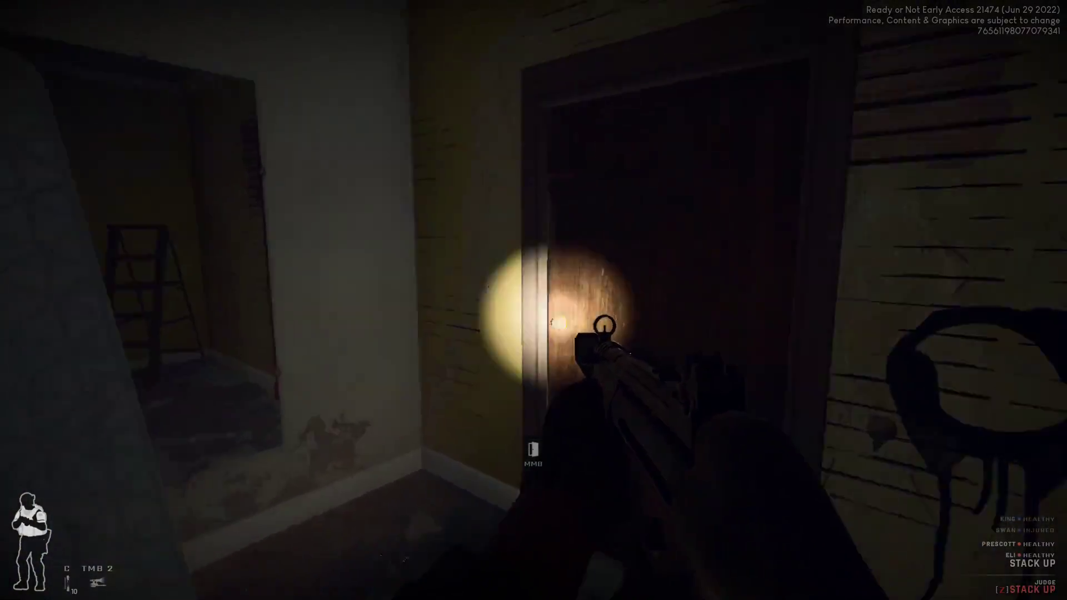
pyautogui.press('w')
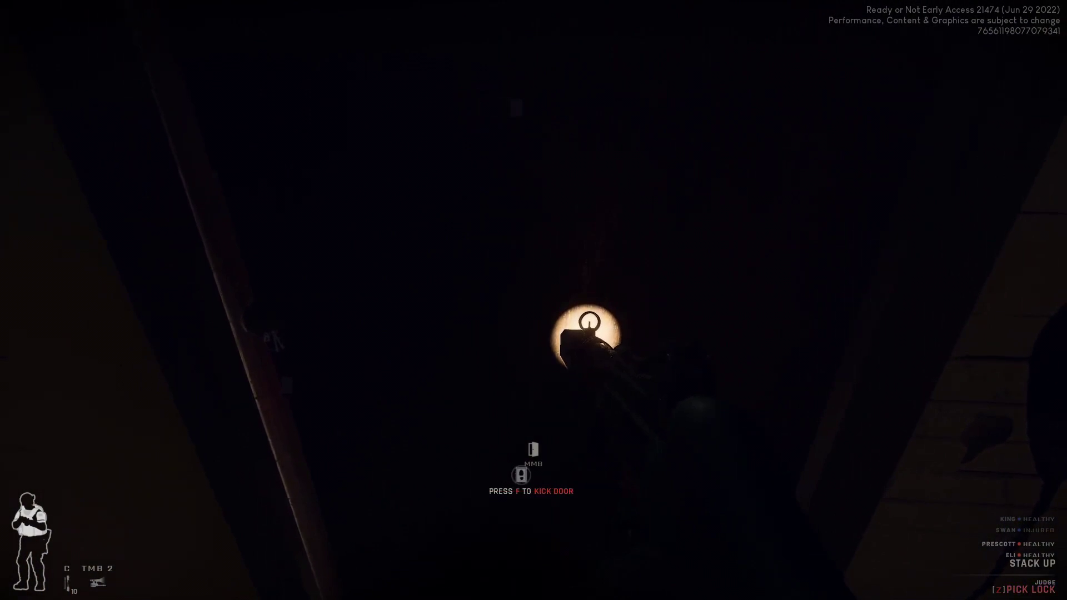
# Switch equipped items and try kicking the locked door, repositioning beside it
pyautogui.press('5')
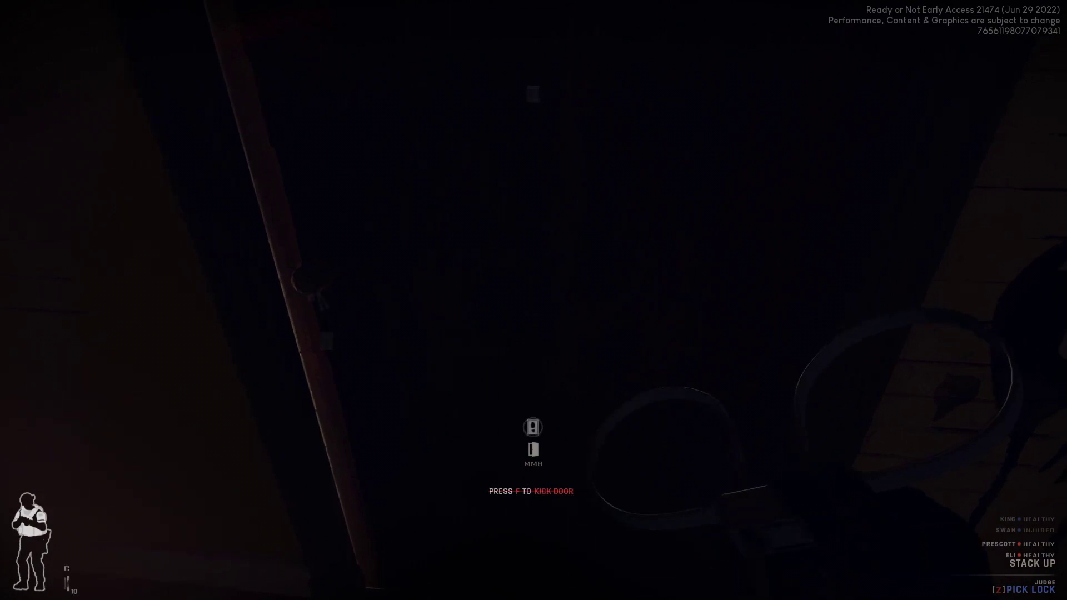
pyautogui.press('4')
pyautogui.press('f')
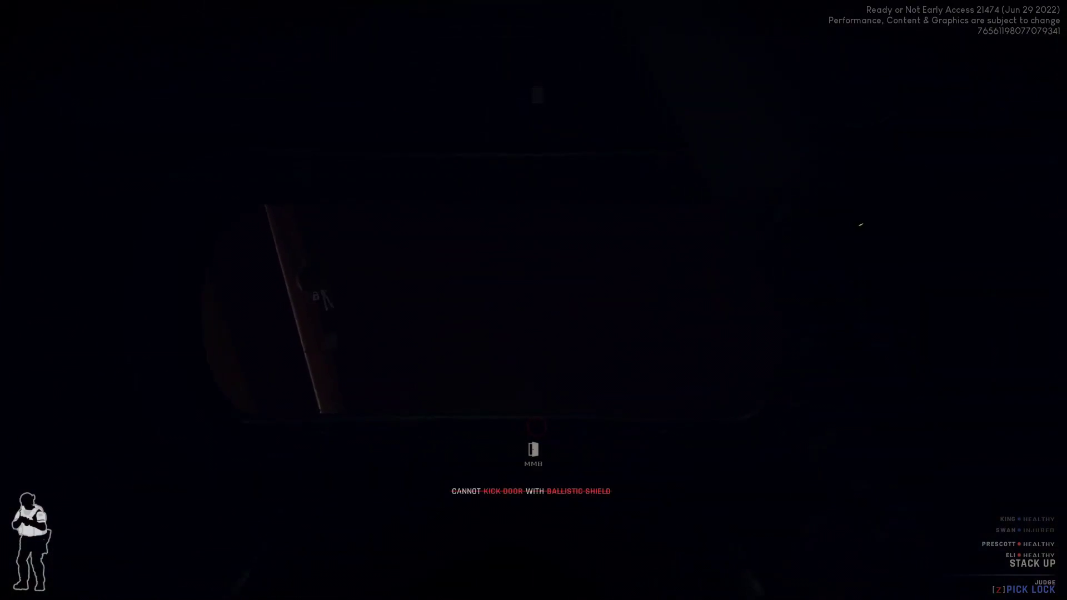
pyautogui.press('f')
pyautogui.press('f')
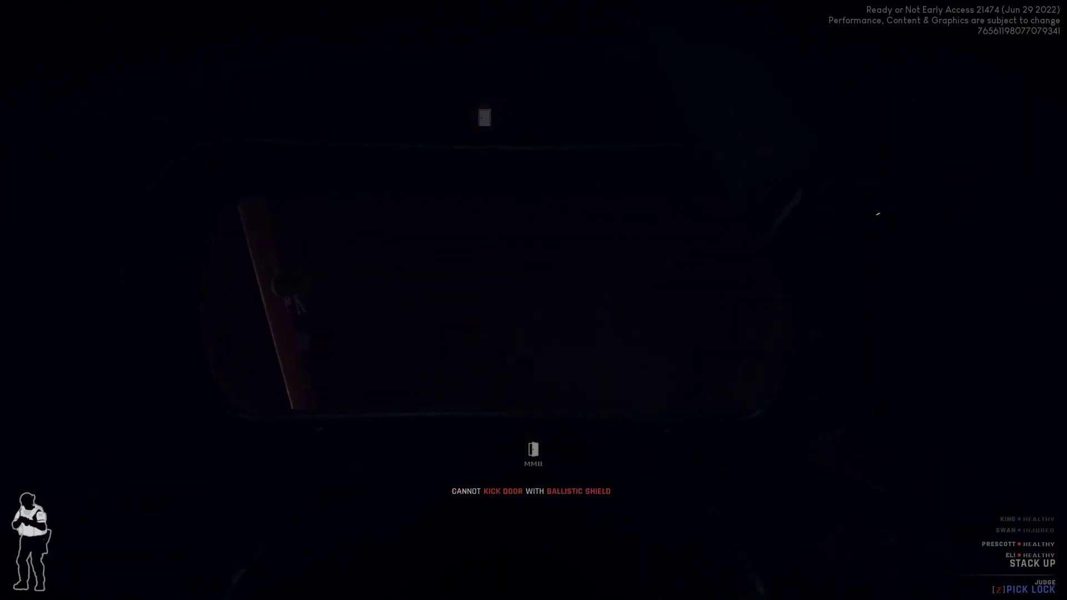
pyautogui.press('w')
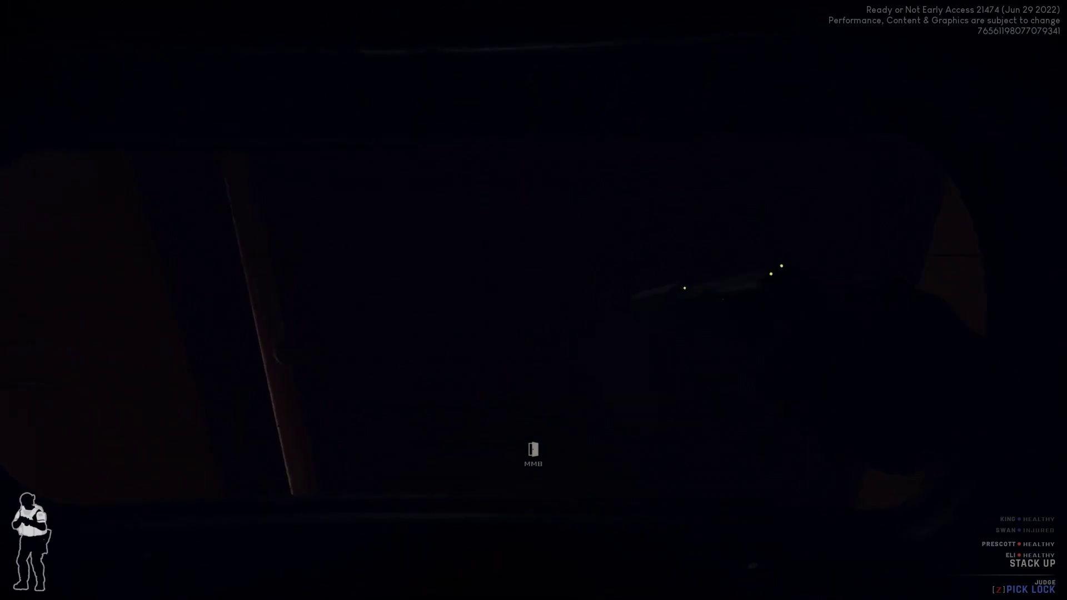
pyautogui.press('e')
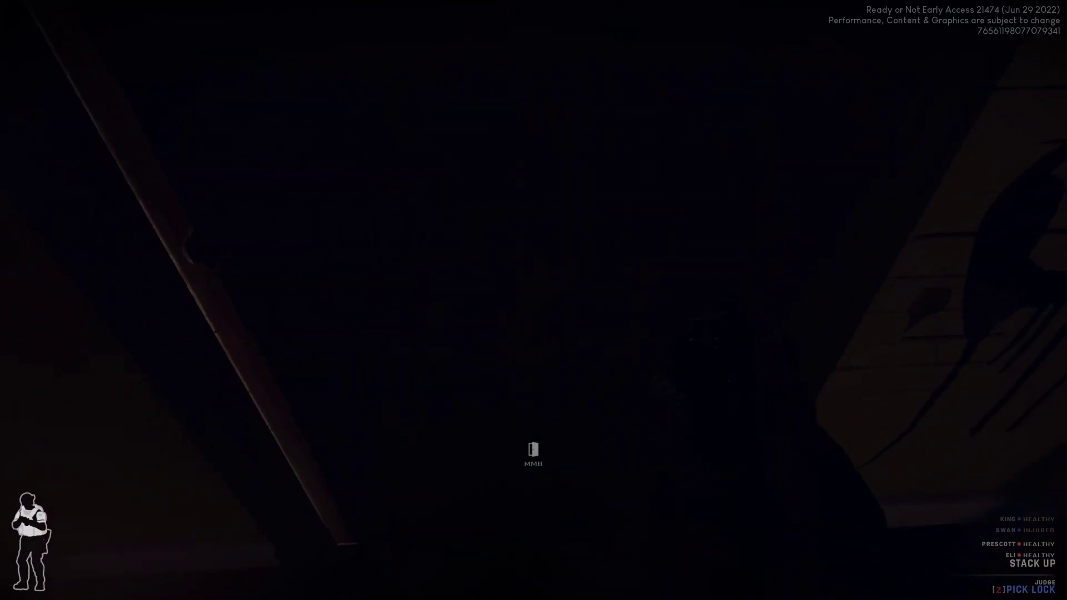